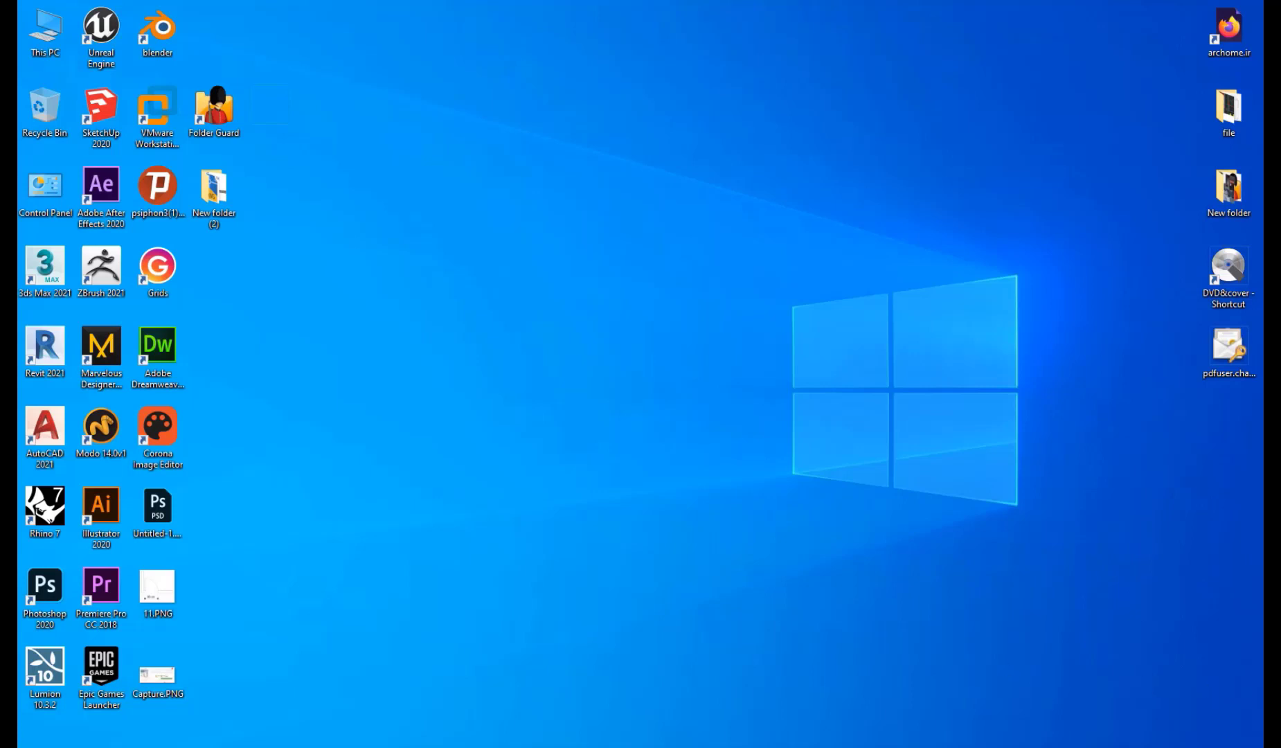
Search the Start menu for a program, then dismiss the search and return to the desktop.
{"action": "key", "text": "super"}
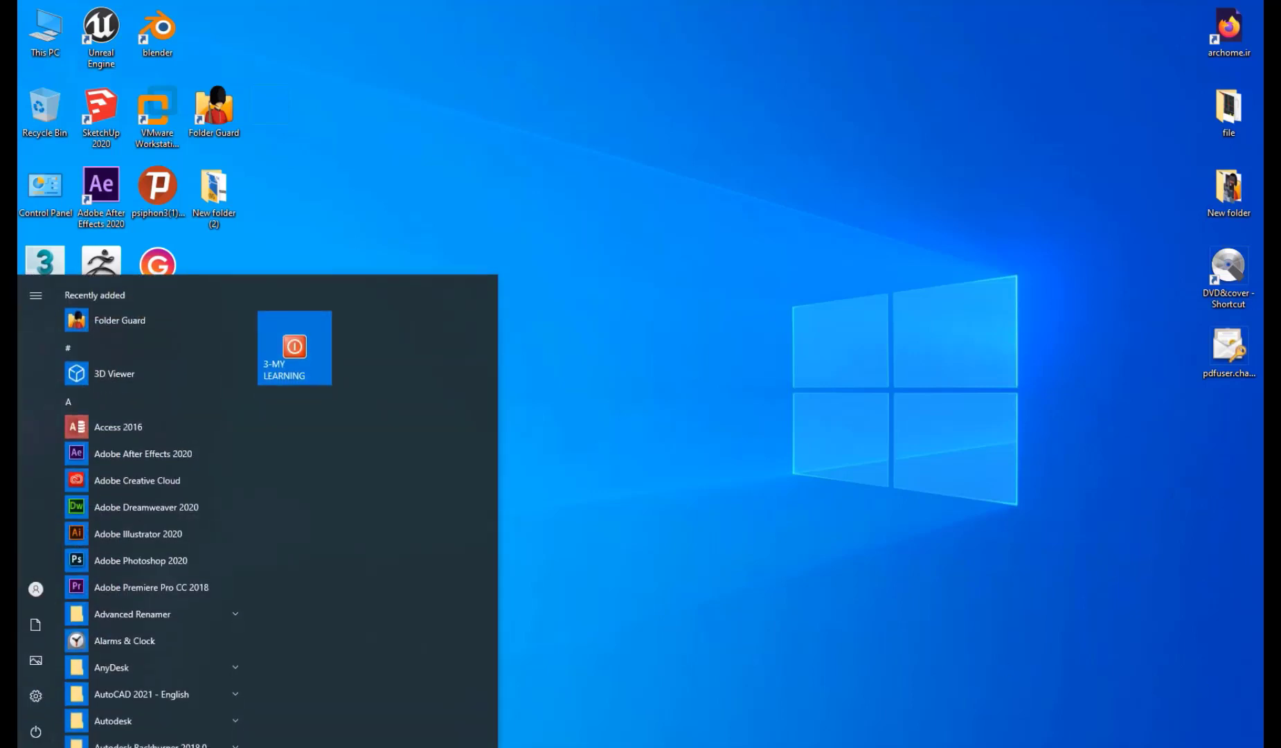
{"action": "type", "text": "win"}
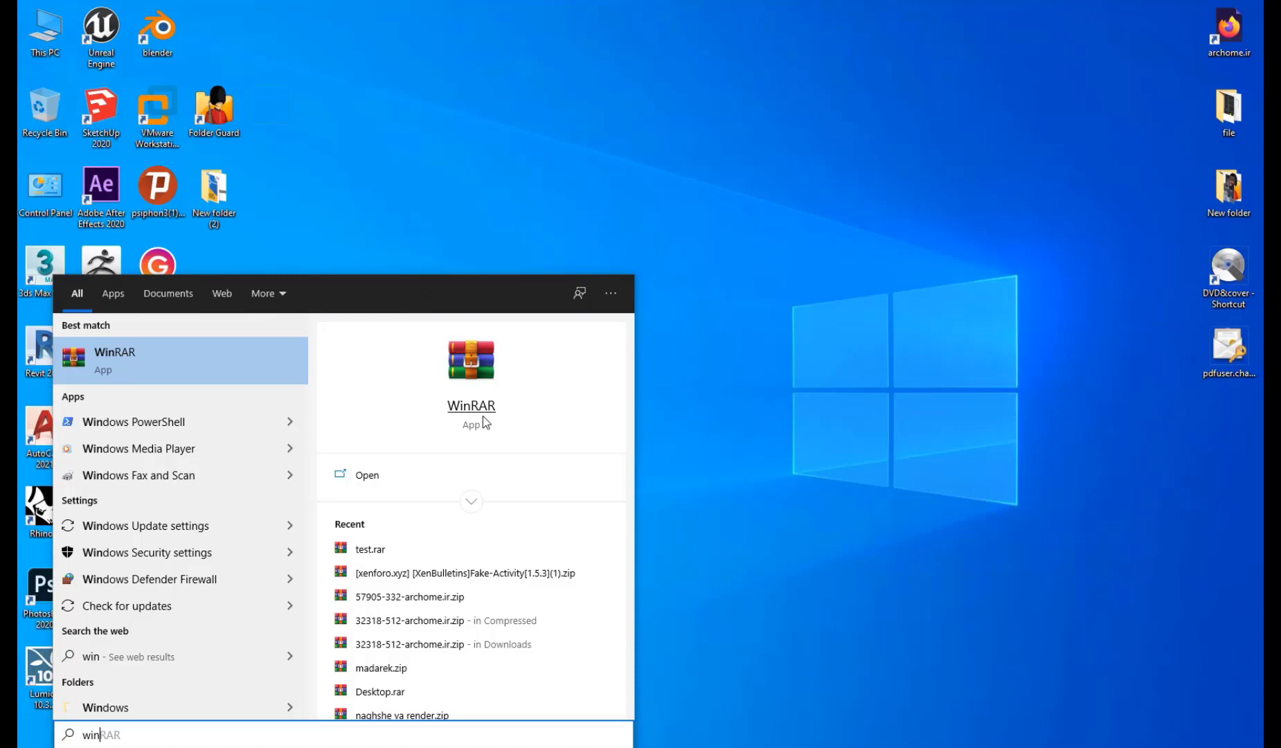
{"action": "left_click", "coordinate": [750, 316]}
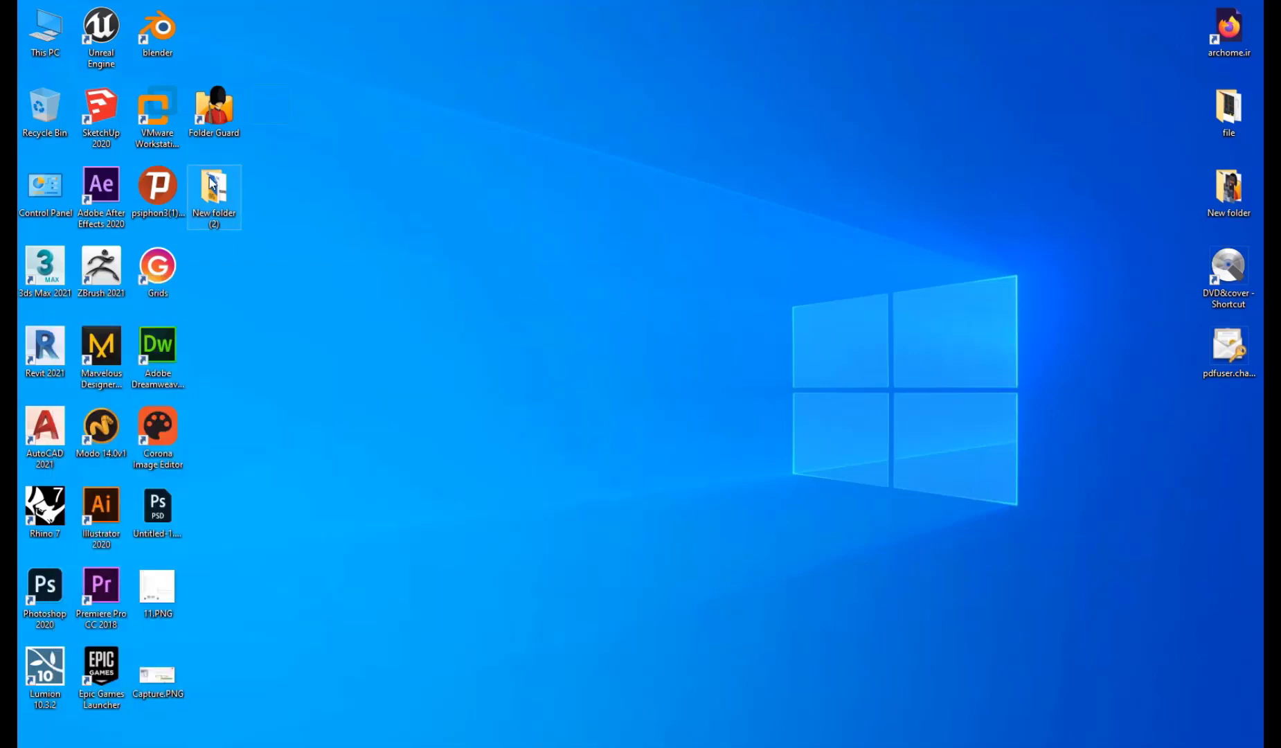
In New folder (2), select all four project files and add them to a new archive.
{"action": "double_click", "coordinate": [212, 183]}
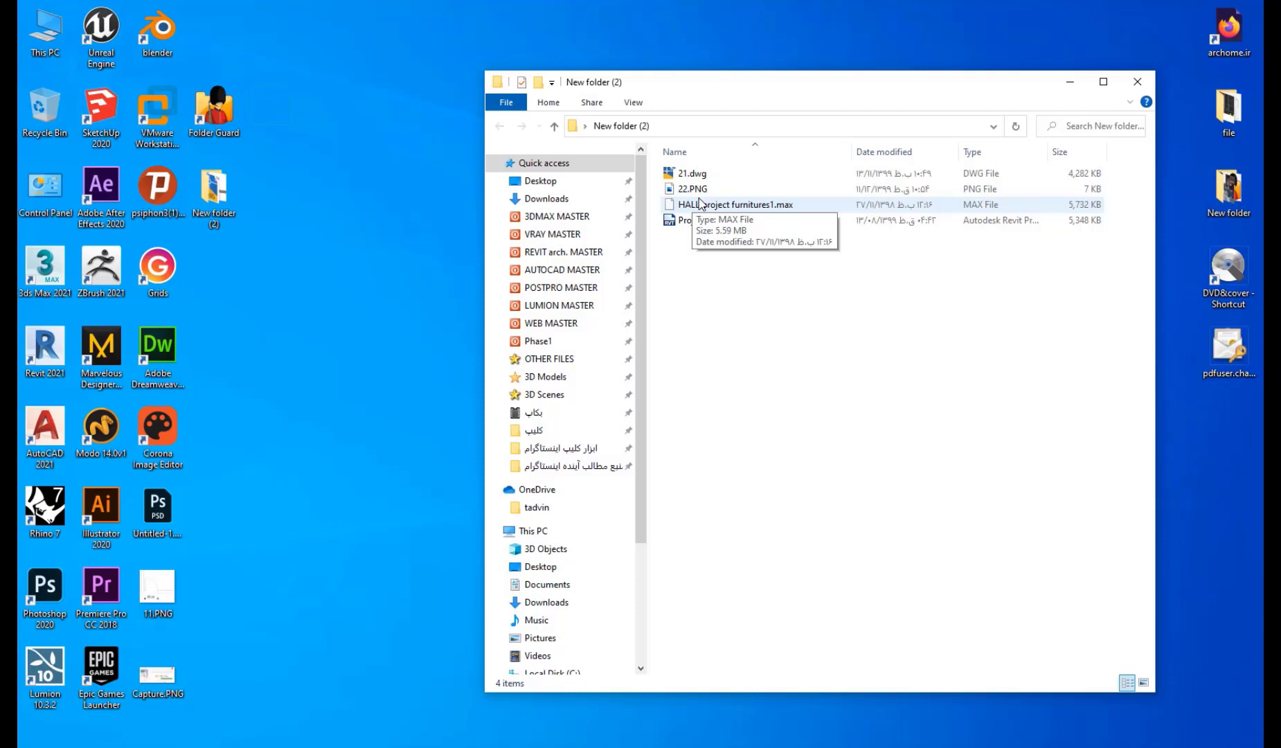
{"action": "left_click_drag", "start_coordinate": [752, 264], "coordinate": [697, 176]}
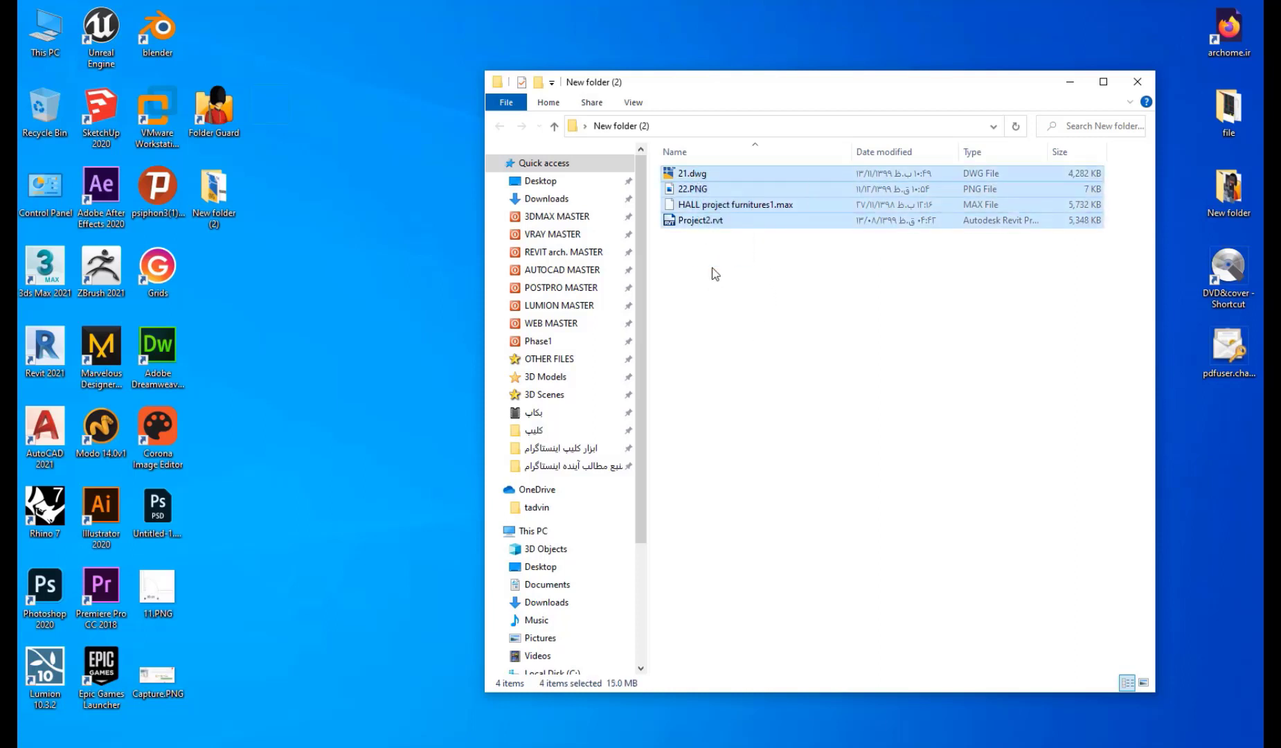
{"action": "right_click", "coordinate": [703, 221]}
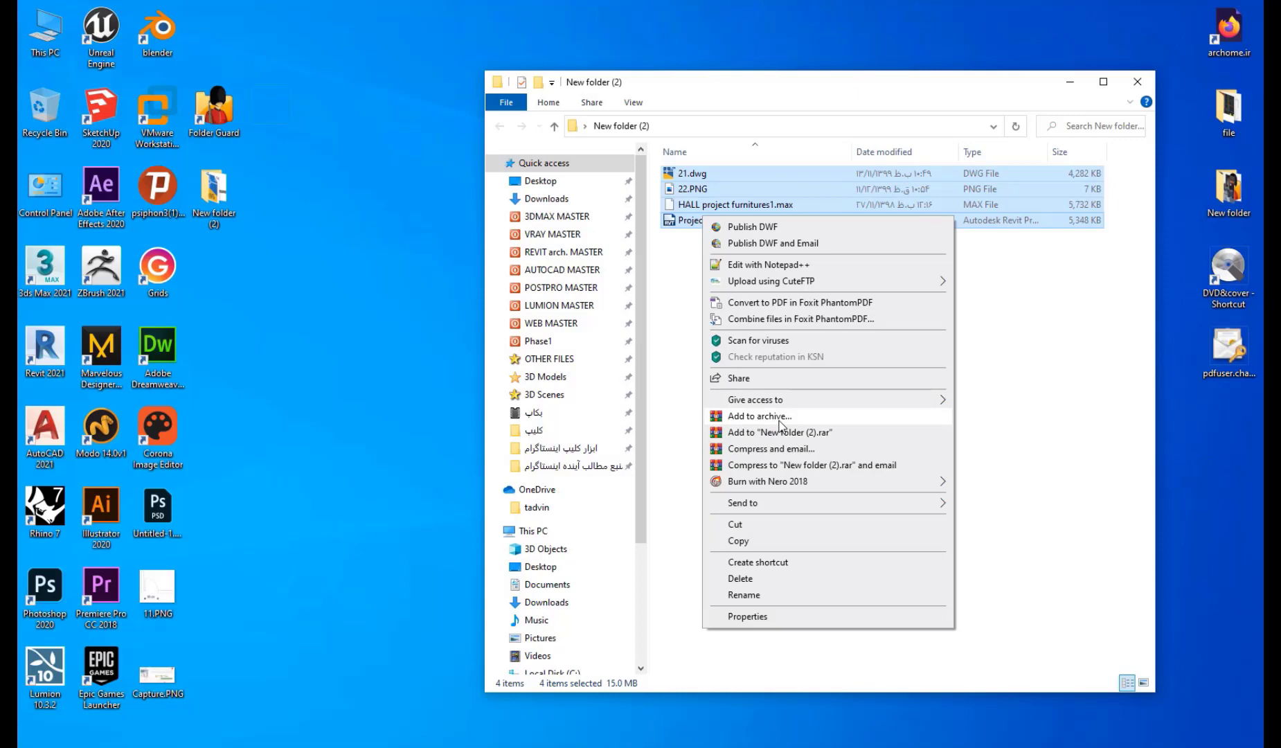
{"action": "left_click", "coordinate": [780, 420]}
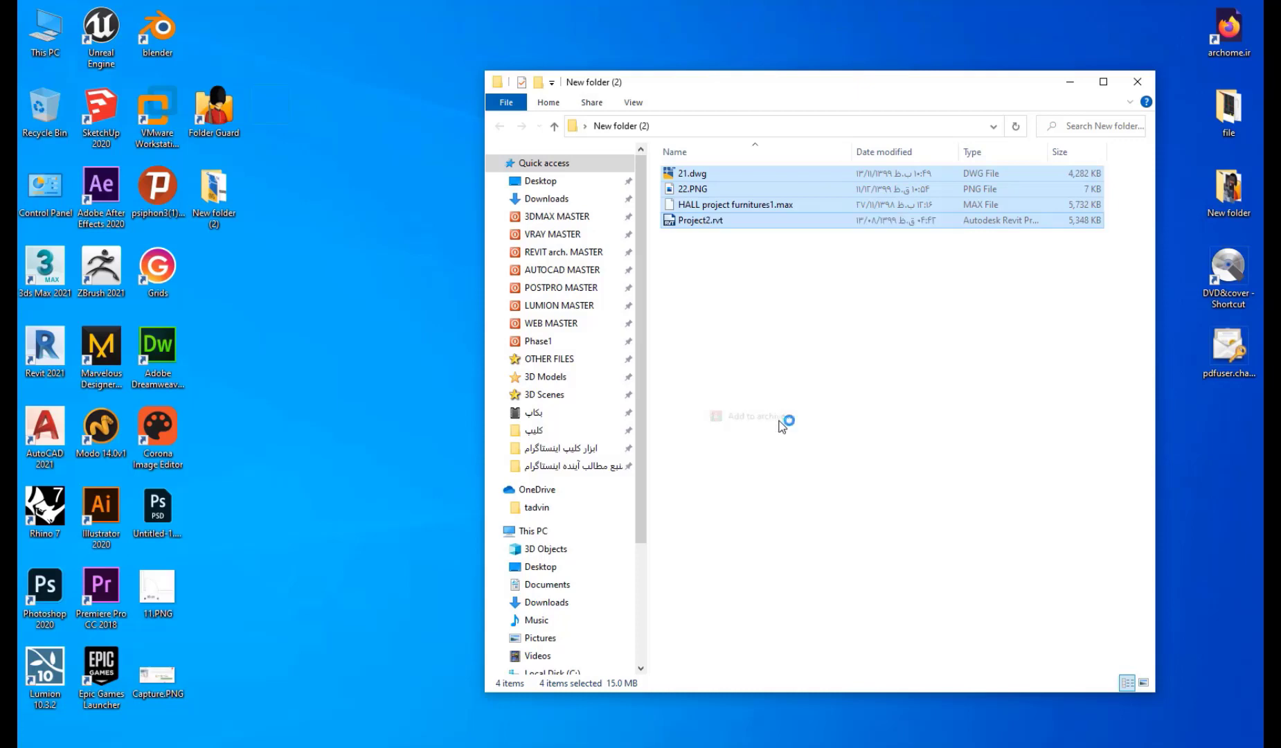
Replace the archive name New folder (2) with test, keeping Normal compression.
{"action": "left_click_drag", "start_coordinate": [659, 229], "coordinate": [886, 311]}
{"action": "left_click", "coordinate": [799, 366]}
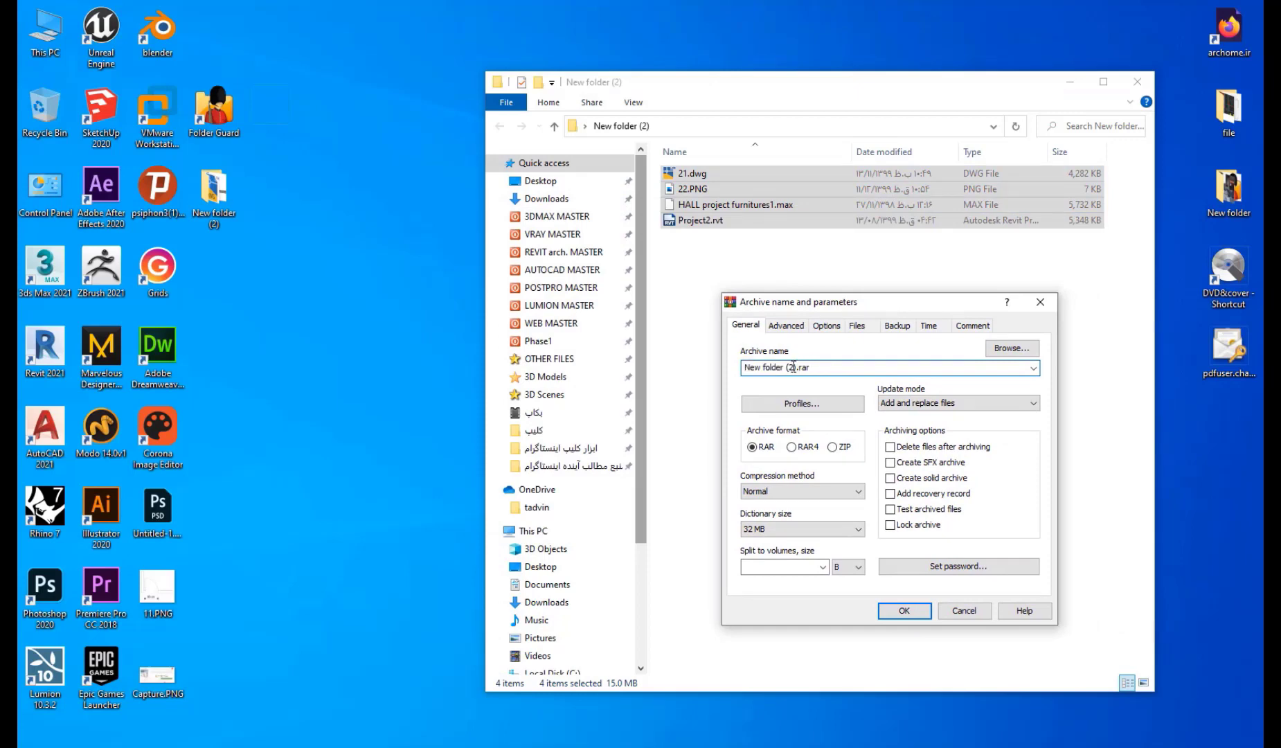
{"action": "key", "text": "shift+Left"}
{"action": "key", "text": "shift+Left"}
{"action": "key", "text": "shift+Left"}
{"action": "key", "text": "shift+Left"}
{"action": "key", "text": "shift+Left"}
{"action": "key", "text": "shift+Left"}
{"action": "key", "text": "shift+Left"}
{"action": "key", "text": "shift+Left"}
{"action": "left_click_drag", "start_coordinate": [798, 366], "coordinate": [659, 373]}
{"action": "type", "text": "test"}
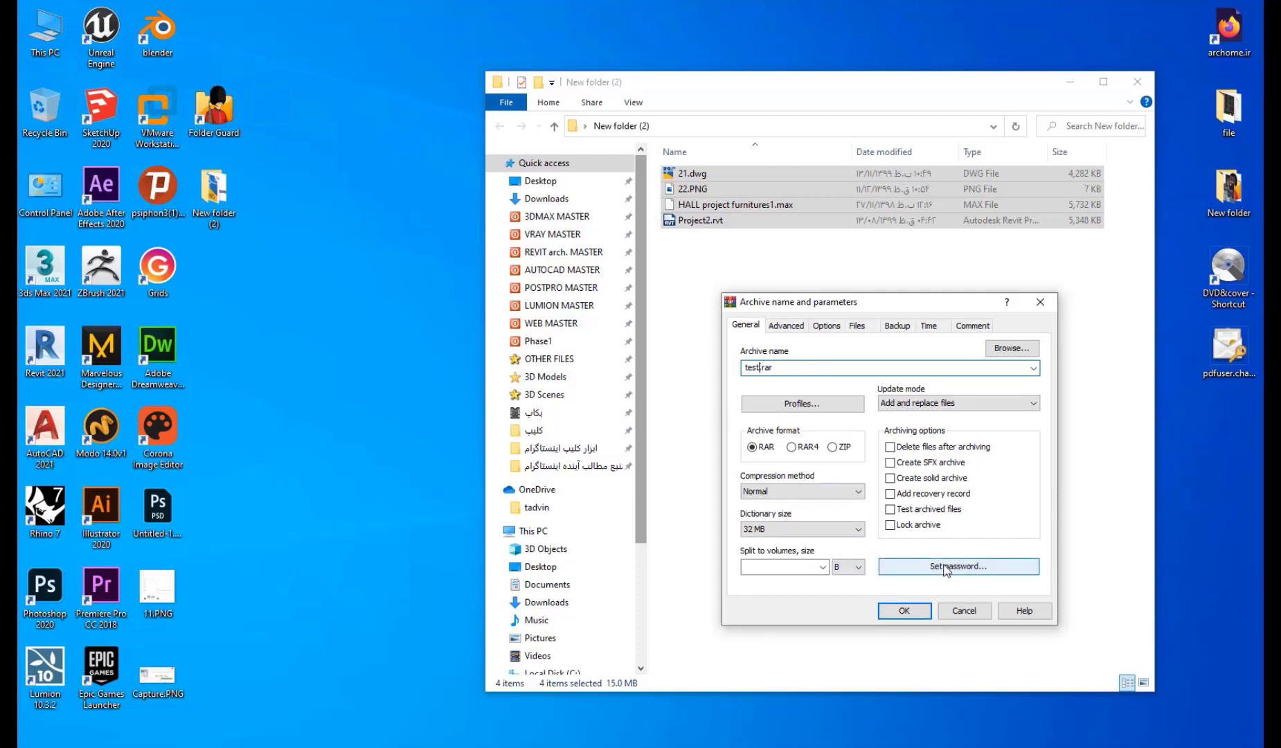
{"action": "left_click", "coordinate": [831, 492]}
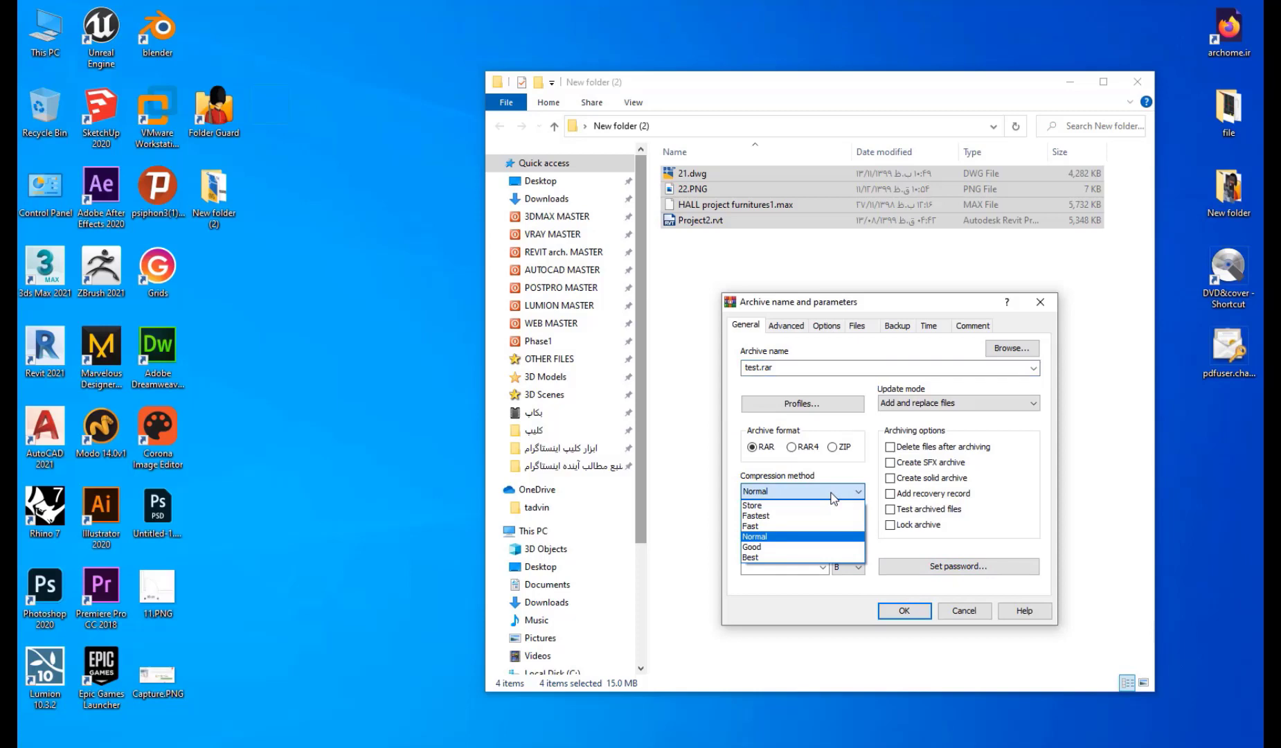
{"action": "left_click", "coordinate": [836, 475]}
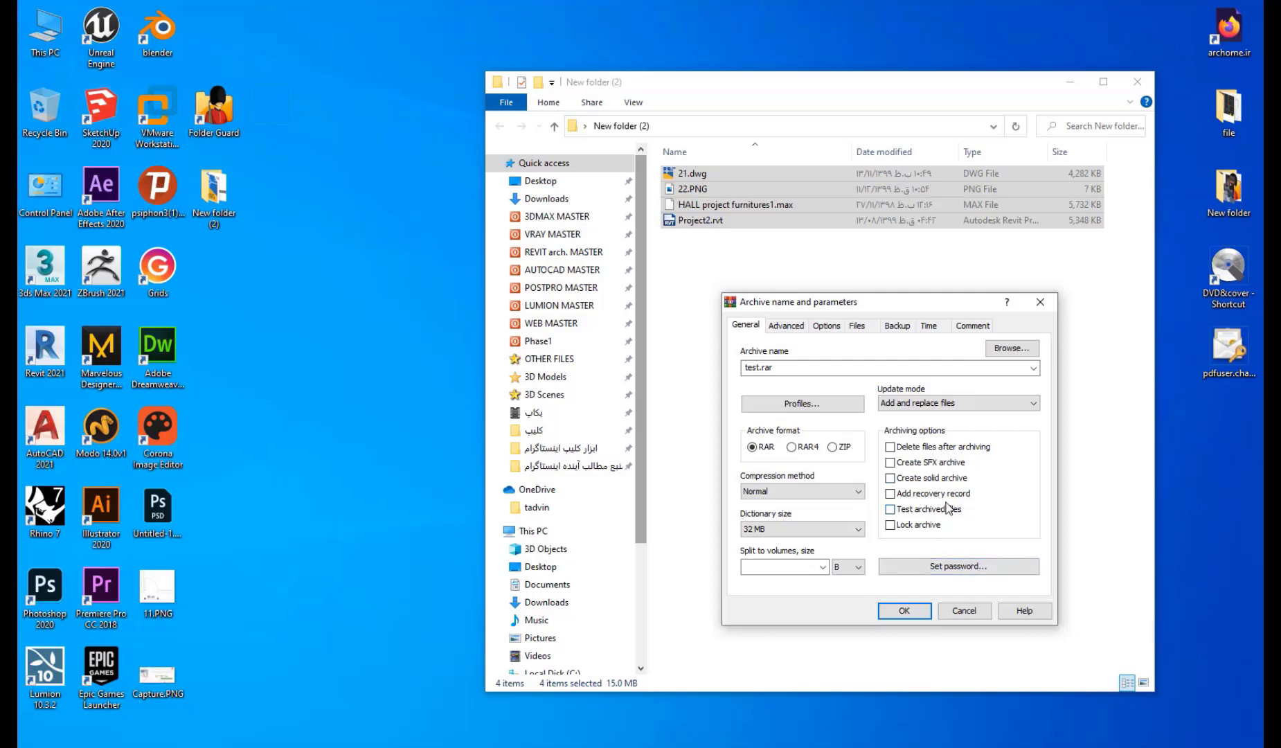
Set an archive password and create test.rar, then select the new archive.
{"action": "left_click", "coordinate": [977, 572]}
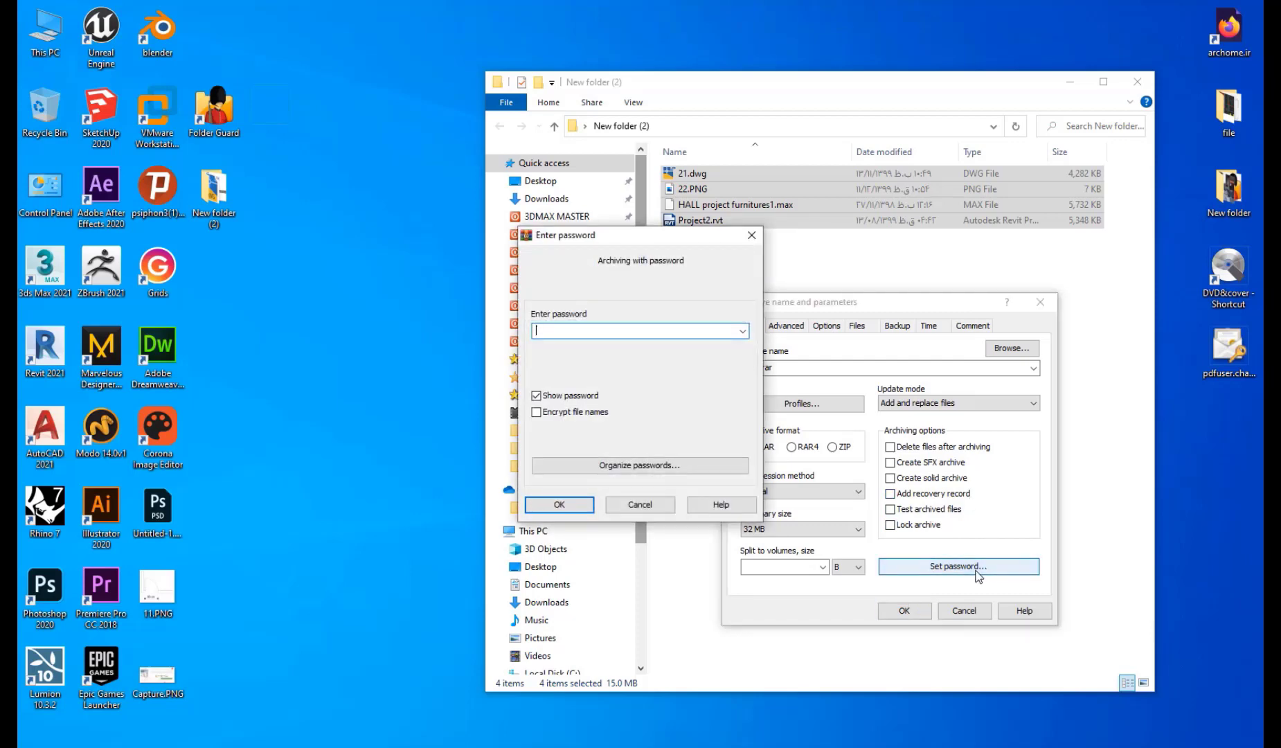
{"action": "type", "text": "123"}
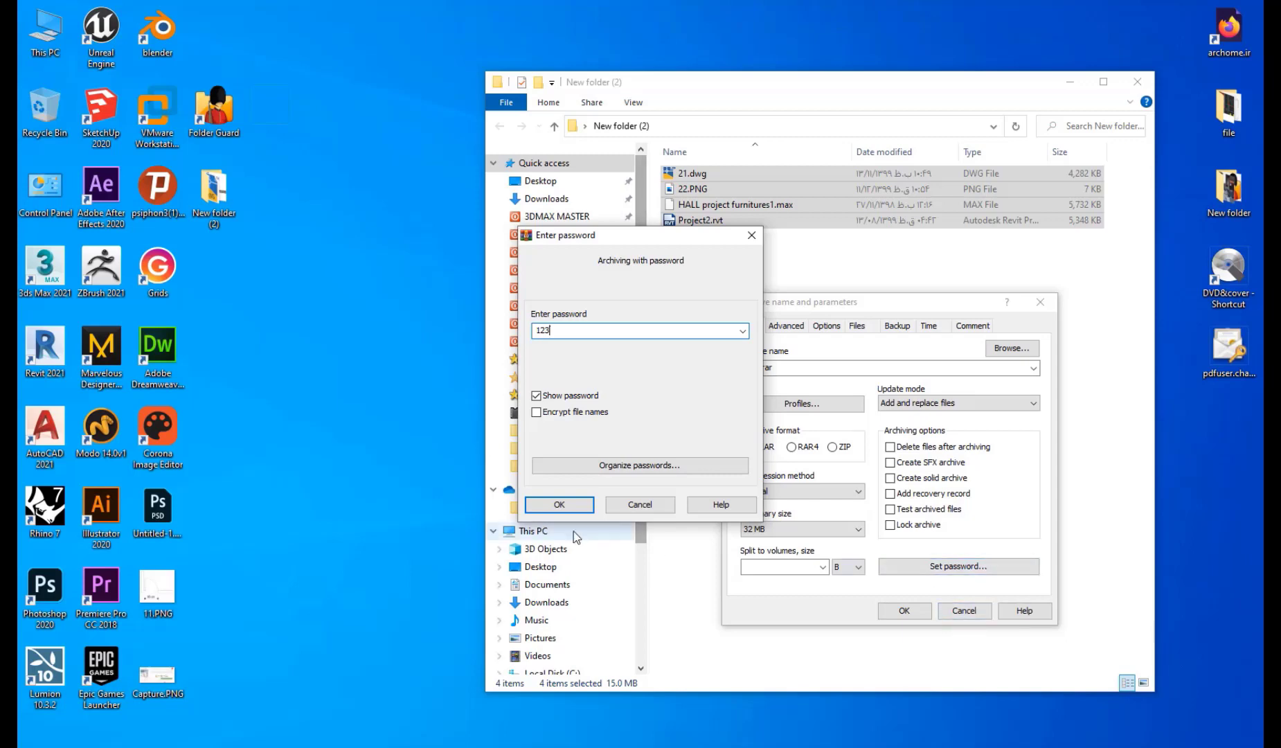
{"action": "left_click", "coordinate": [575, 509]}
{"action": "left_click", "coordinate": [907, 609]}
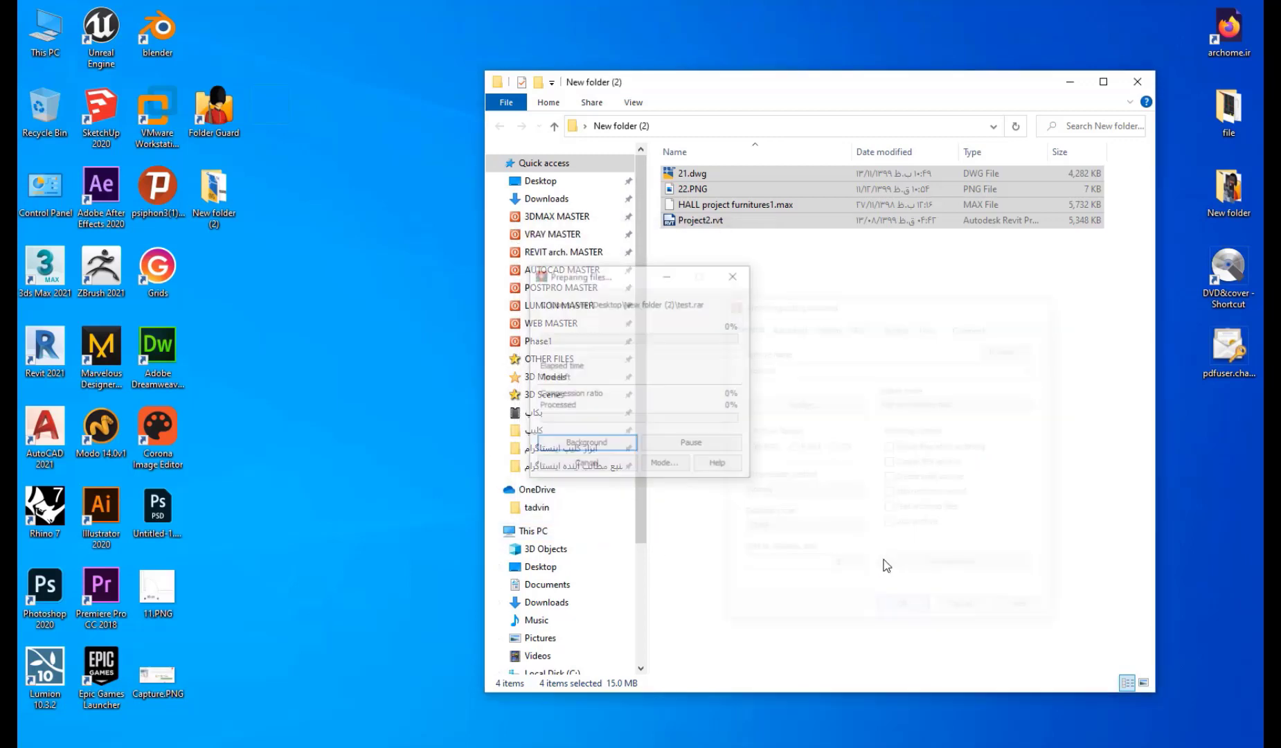
{"action": "left_click", "coordinate": [671, 237]}
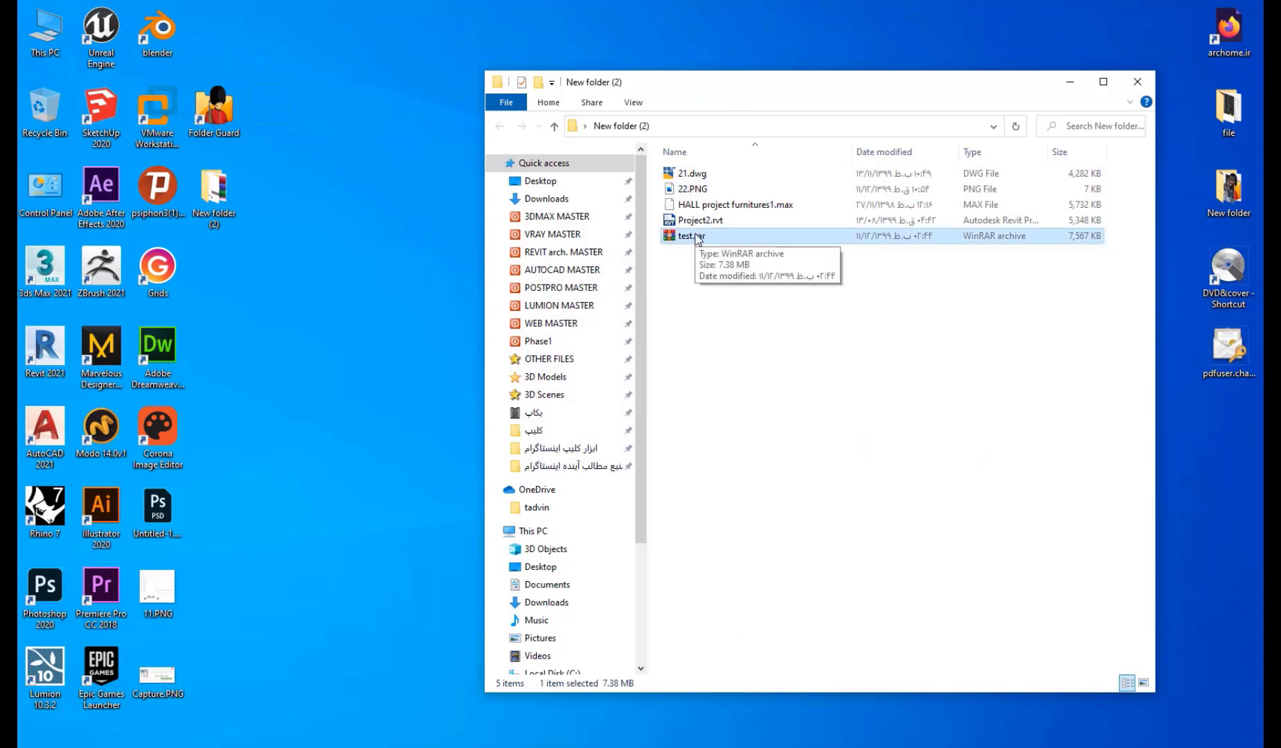
Open test.rar and try extracting 21.dwg with a wrong password.
{"action": "double_click", "coordinate": [698, 237]}
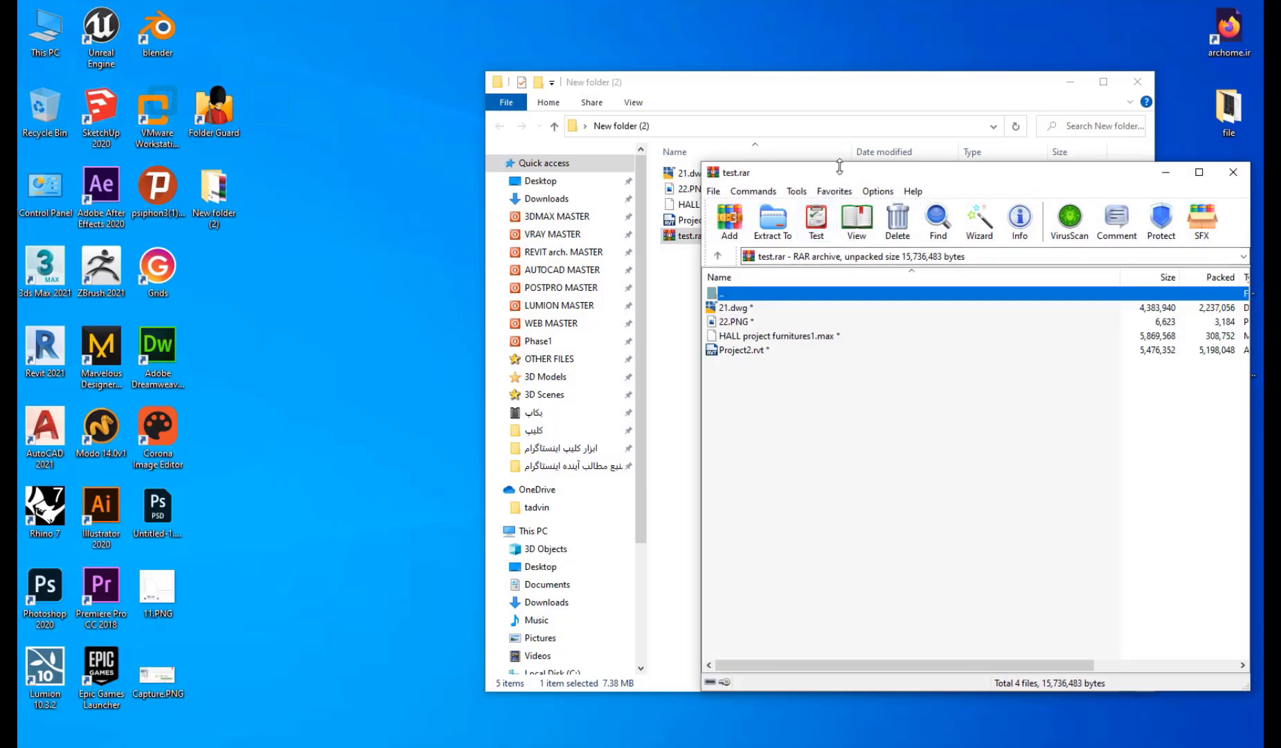
{"action": "left_click_drag", "start_coordinate": [834, 171], "coordinate": [834, 191]}
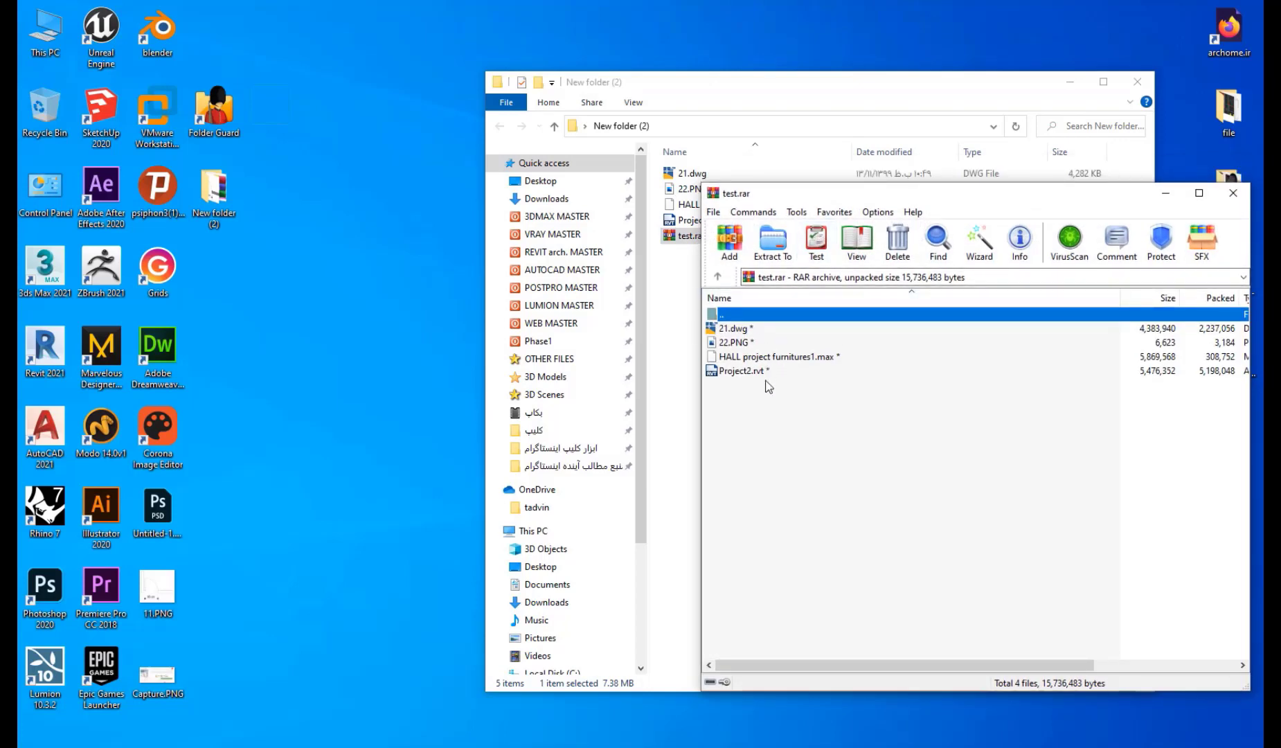
{"action": "double_click", "coordinate": [731, 331]}
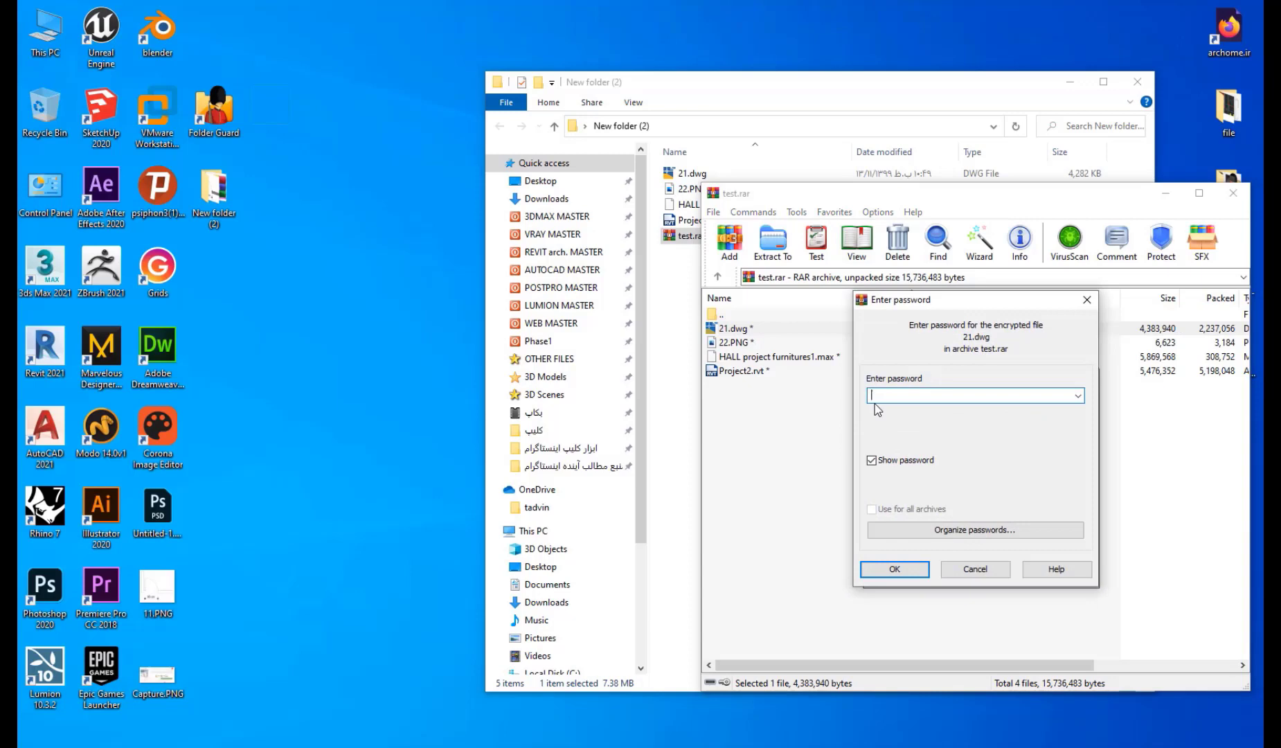
{"action": "type", "text": "321"}
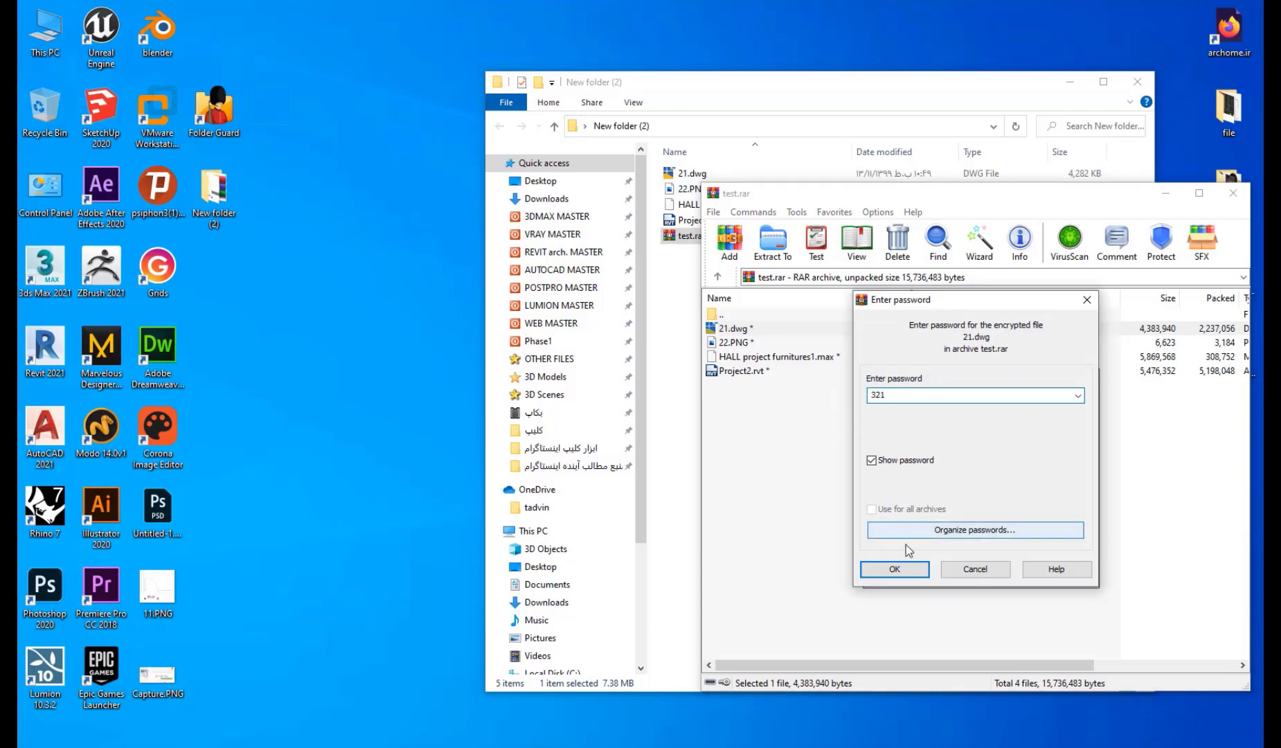
{"action": "left_click", "coordinate": [895, 570]}
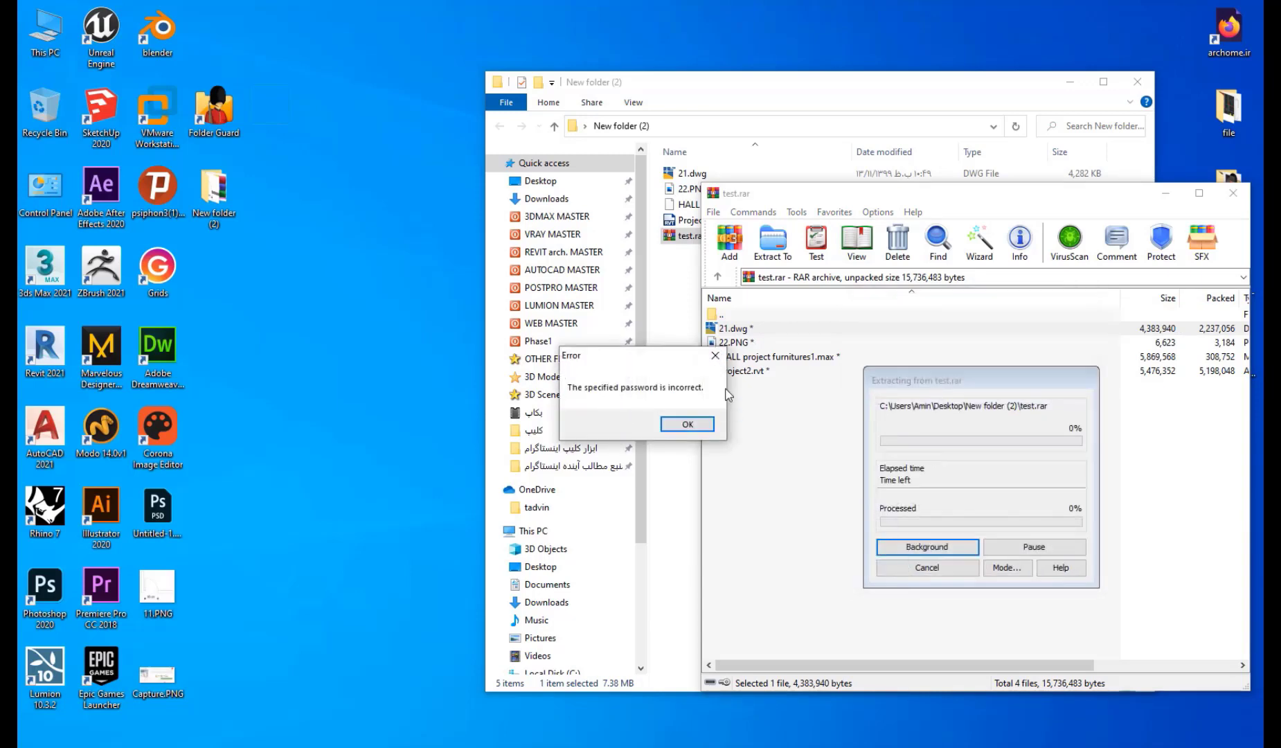
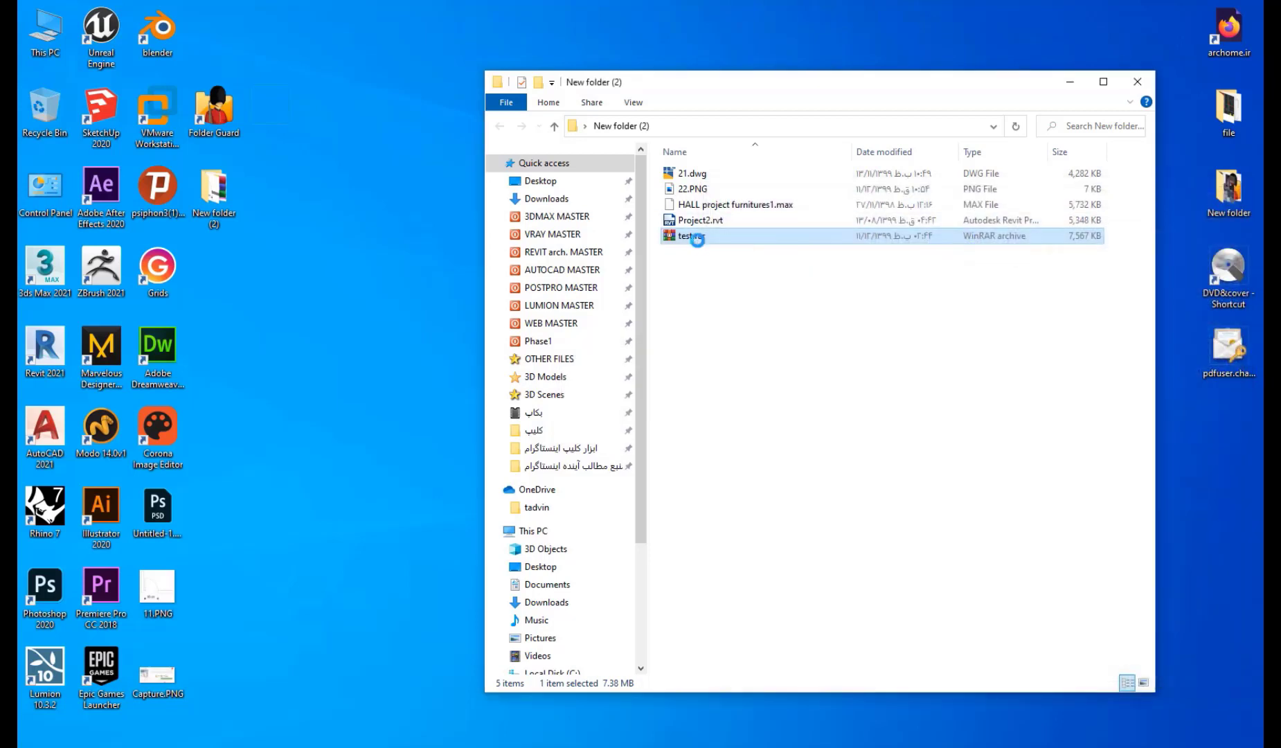
Extract test.rar's contents, entering the archive password when prompted.
{"action": "right_click", "coordinate": [697, 241]}
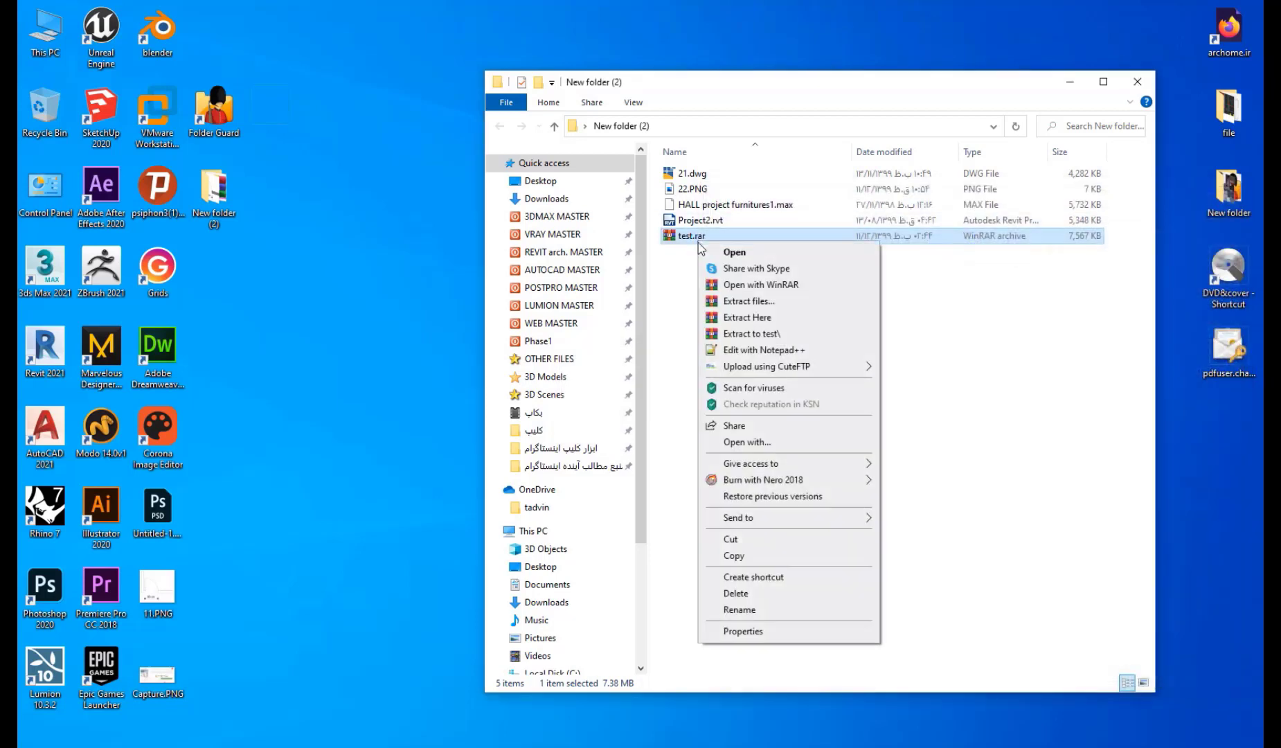
{"action": "left_click", "coordinate": [753, 304]}
{"action": "key", "text": "Return"}
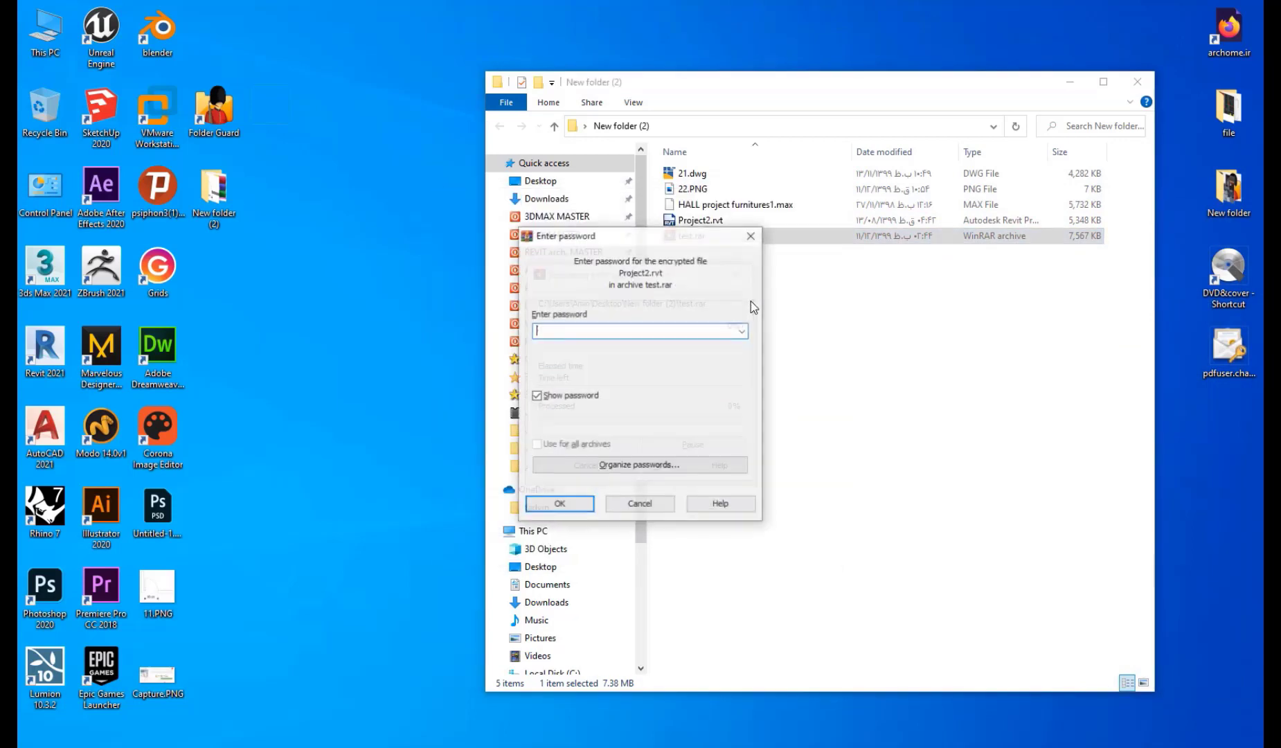
{"action": "type", "text": "123"}
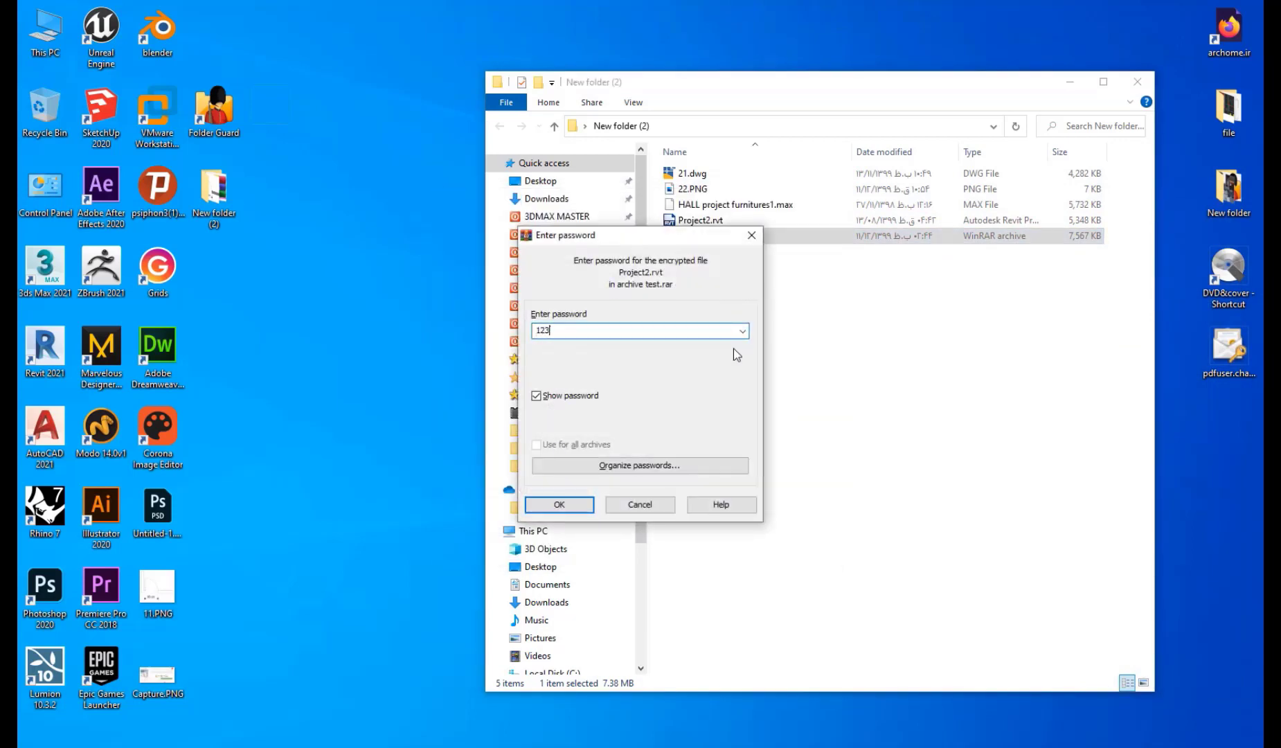
{"action": "key", "text": "Return"}
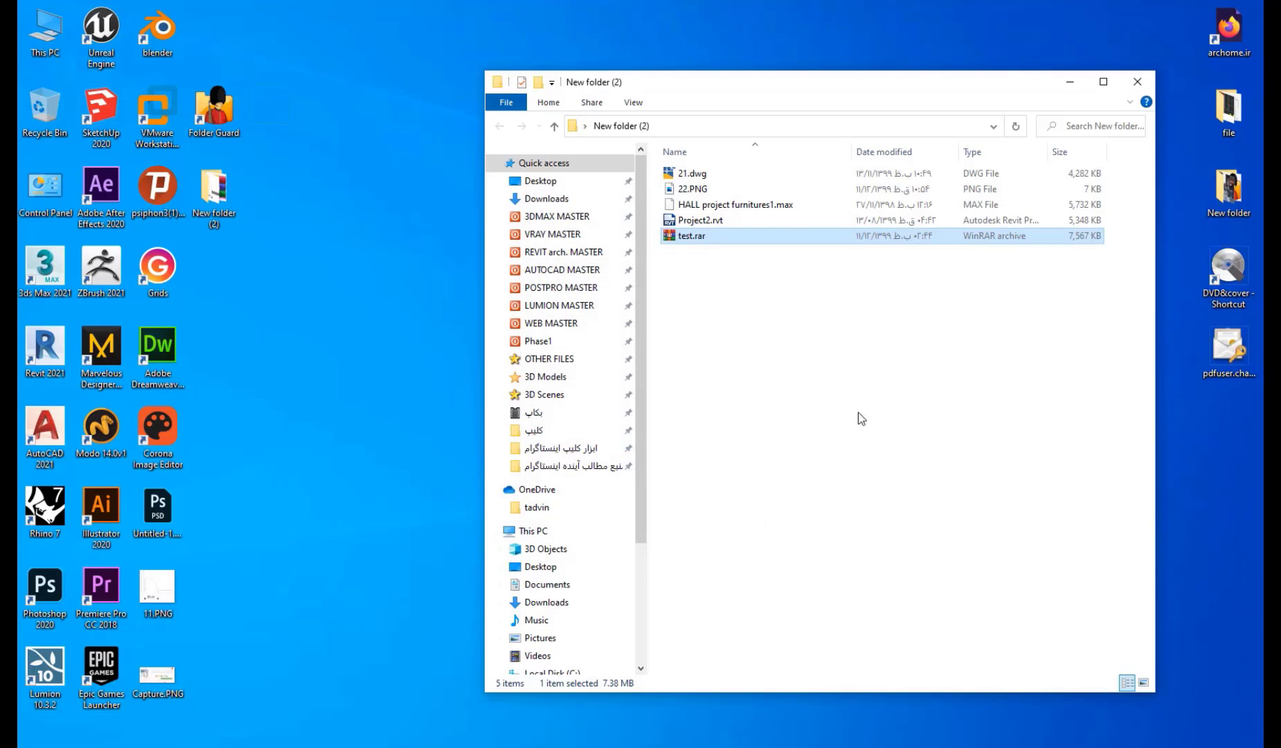
Permanently delete the extracted test folder and test.rar.
{"action": "left_click", "coordinate": [698, 174]}
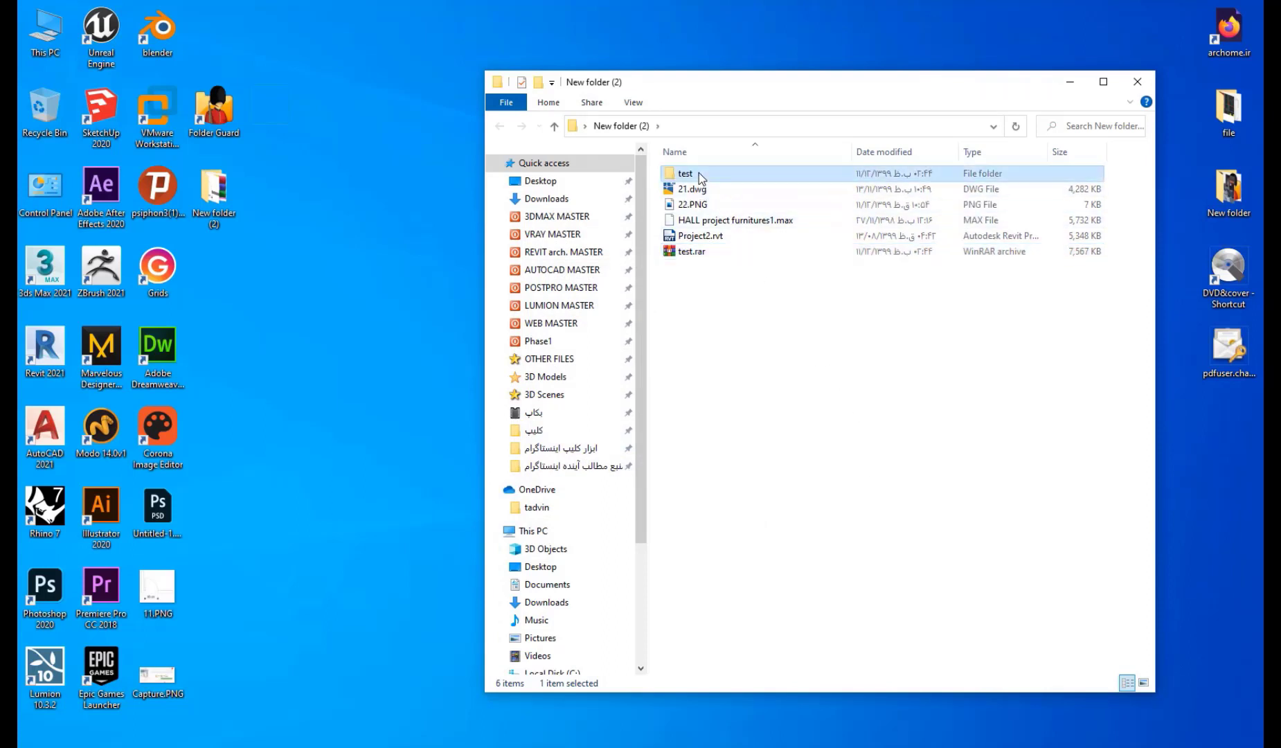
{"action": "key", "text": "shift+Delete"}
{"action": "key", "text": "Return"}
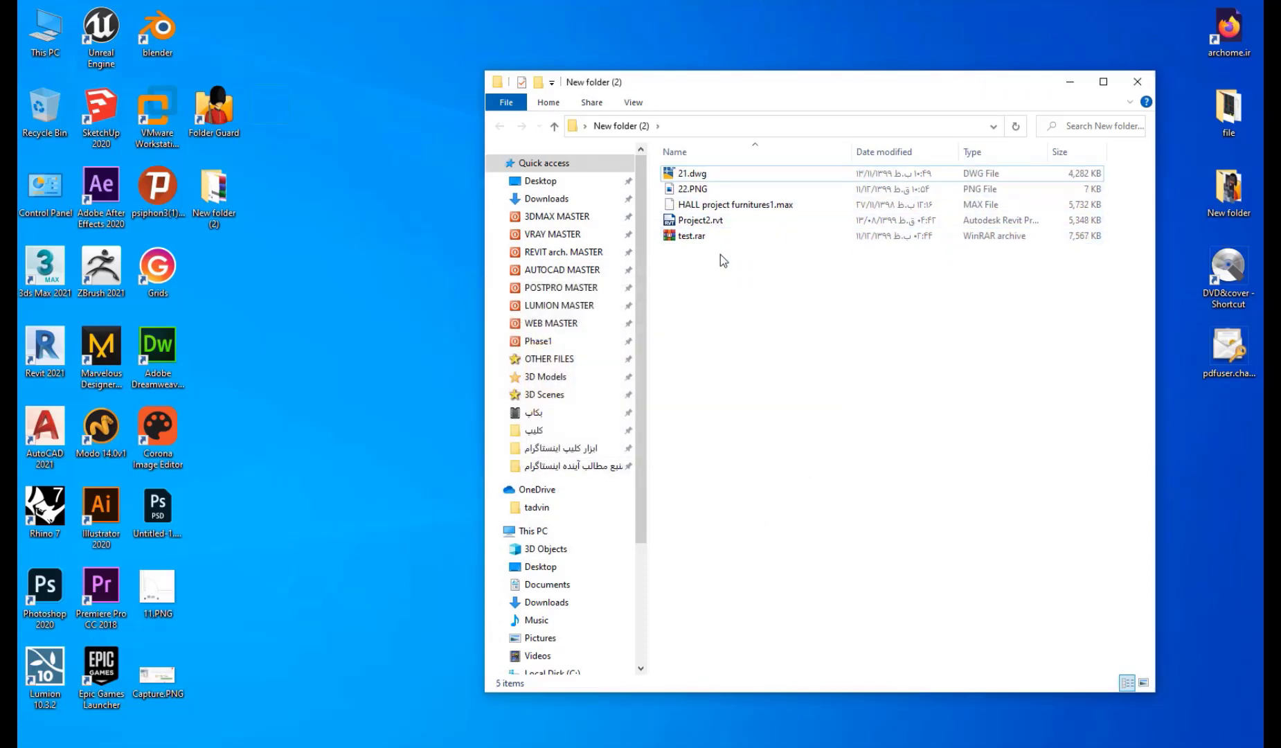
{"action": "left_click", "coordinate": [719, 239]}
{"action": "key", "text": "shift+Delete"}
{"action": "key", "text": "Return"}
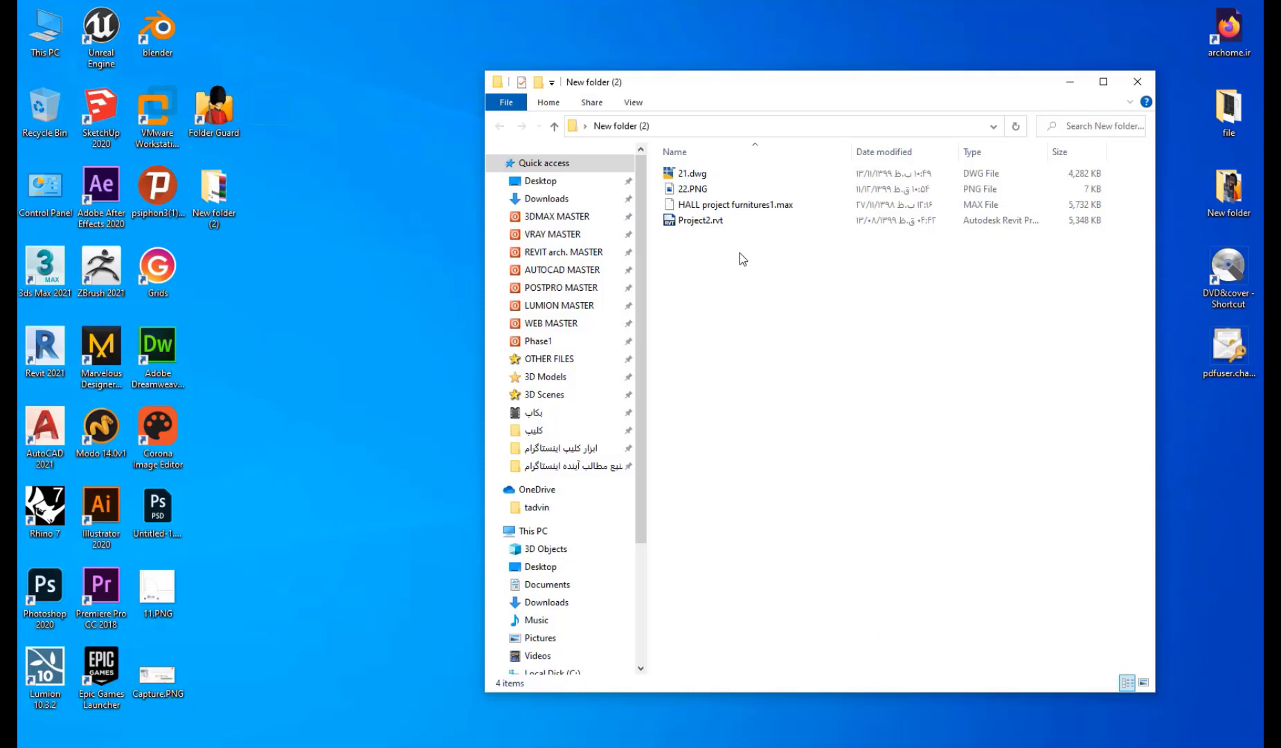
Select the four files for a new archive and give it a password with encrypted file names.
{"action": "left_click_drag", "start_coordinate": [753, 273], "coordinate": [668, 167]}
{"action": "right_click", "coordinate": [696, 194]}
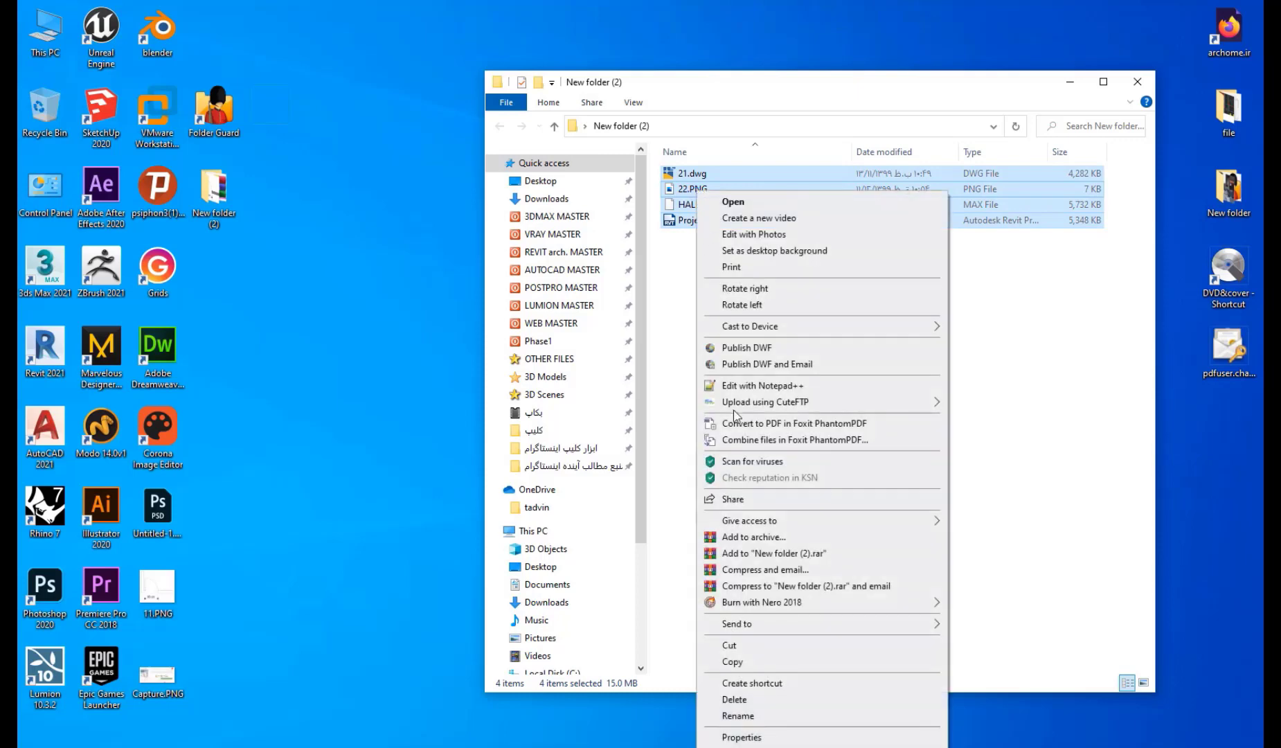
{"action": "left_click", "coordinate": [769, 537]}
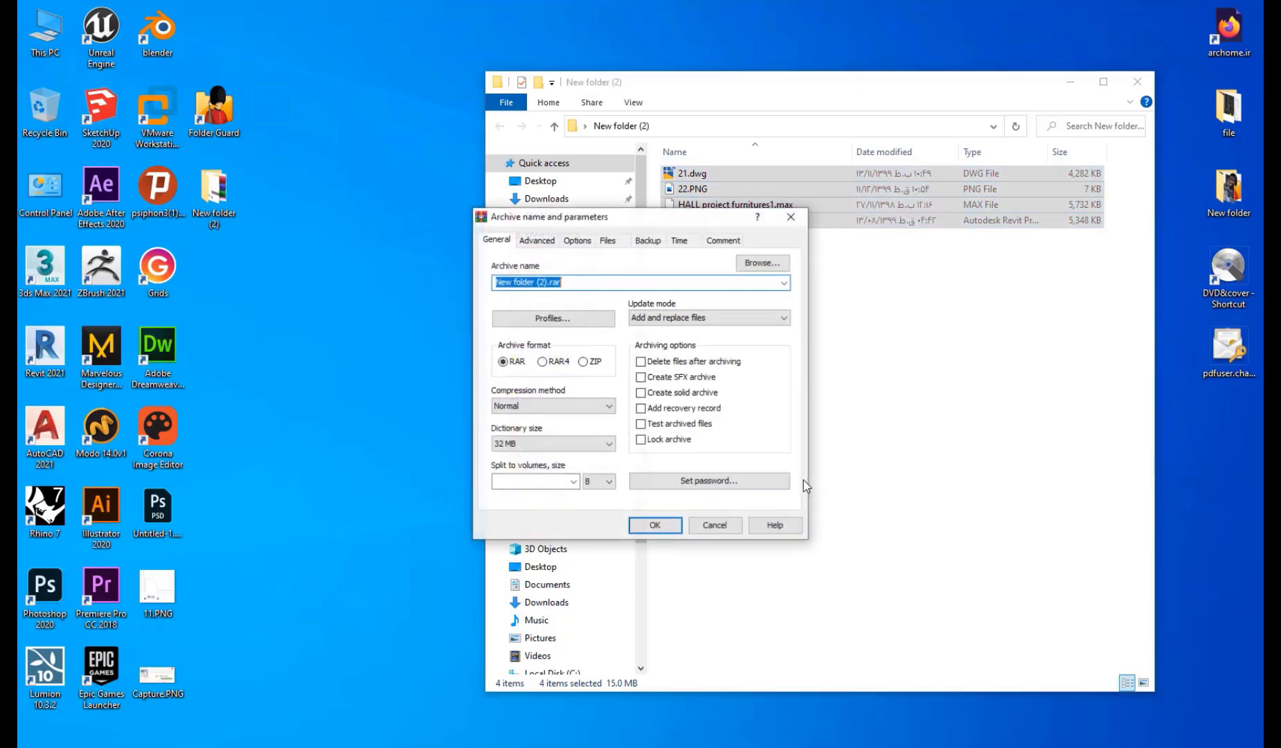
{"action": "left_click", "coordinate": [659, 479]}
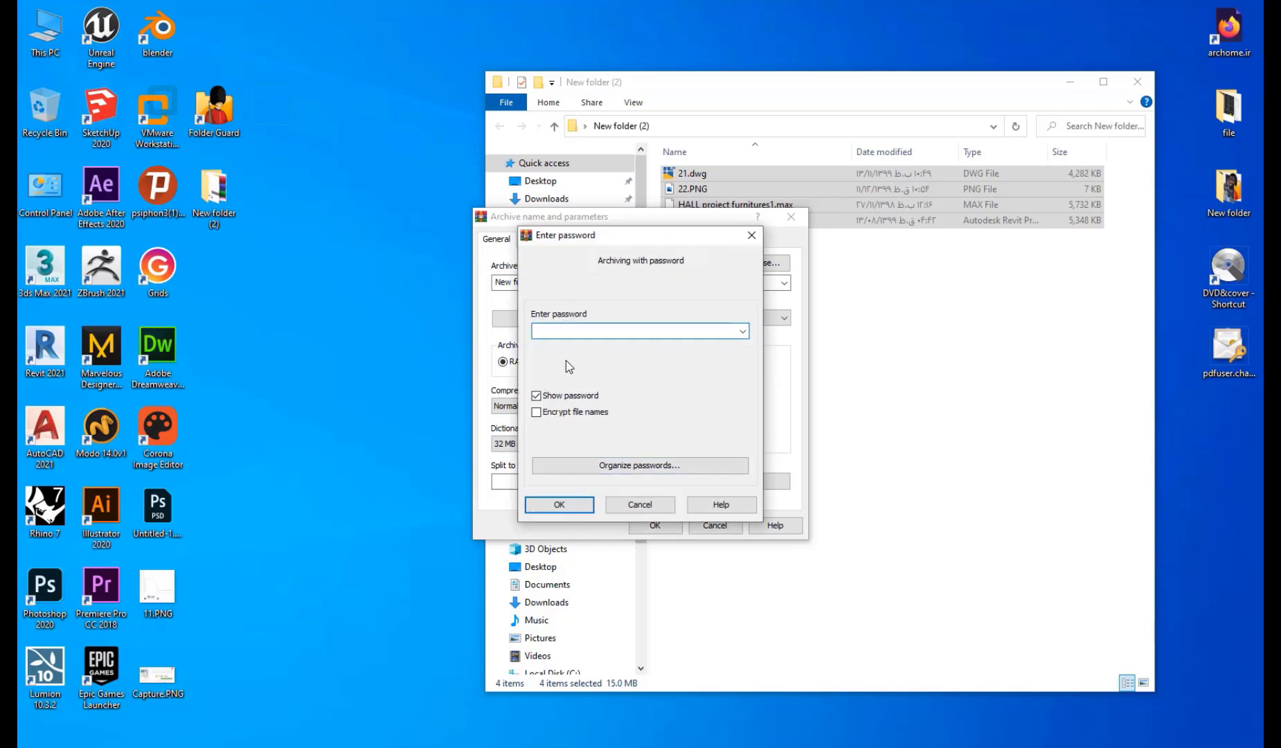
{"action": "type", "text": "123"}
{"action": "left_click", "coordinate": [581, 505]}
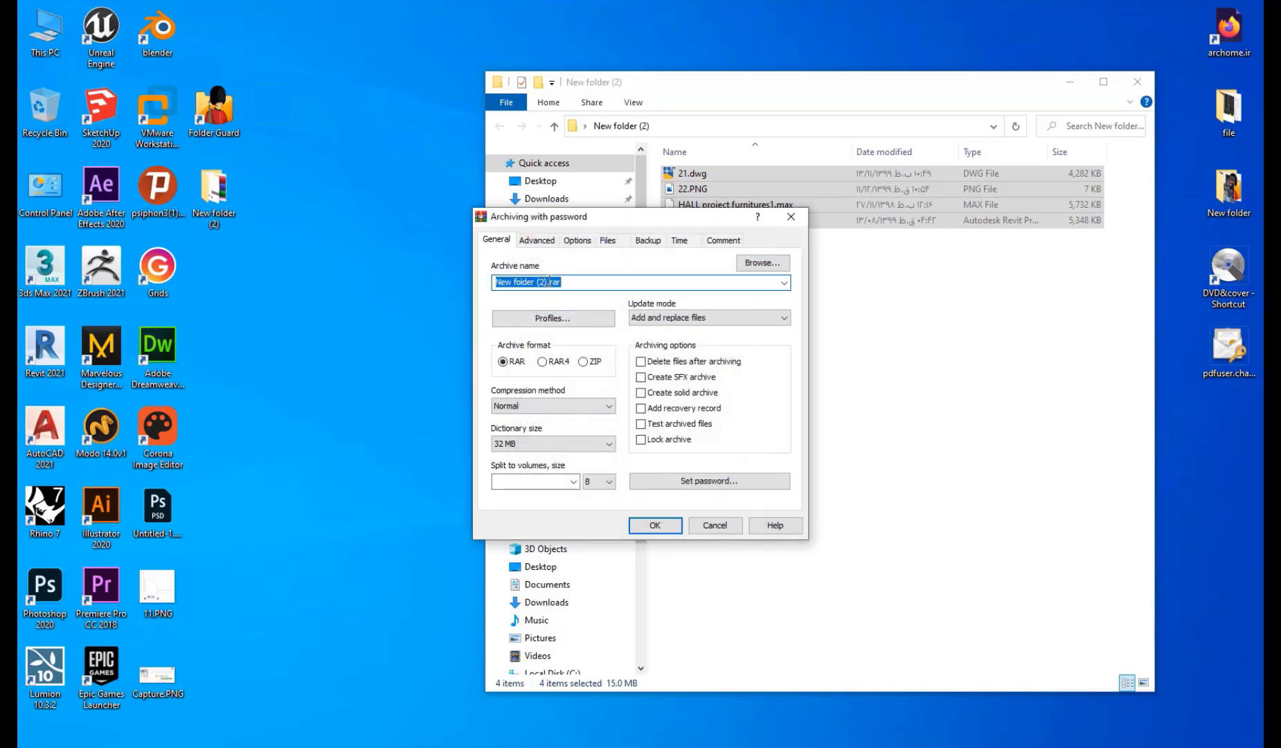
Name the archive test and create test.rar.
{"action": "left_click_drag", "start_coordinate": [547, 282], "coordinate": [488, 285]}
{"action": "type", "text": "test"}
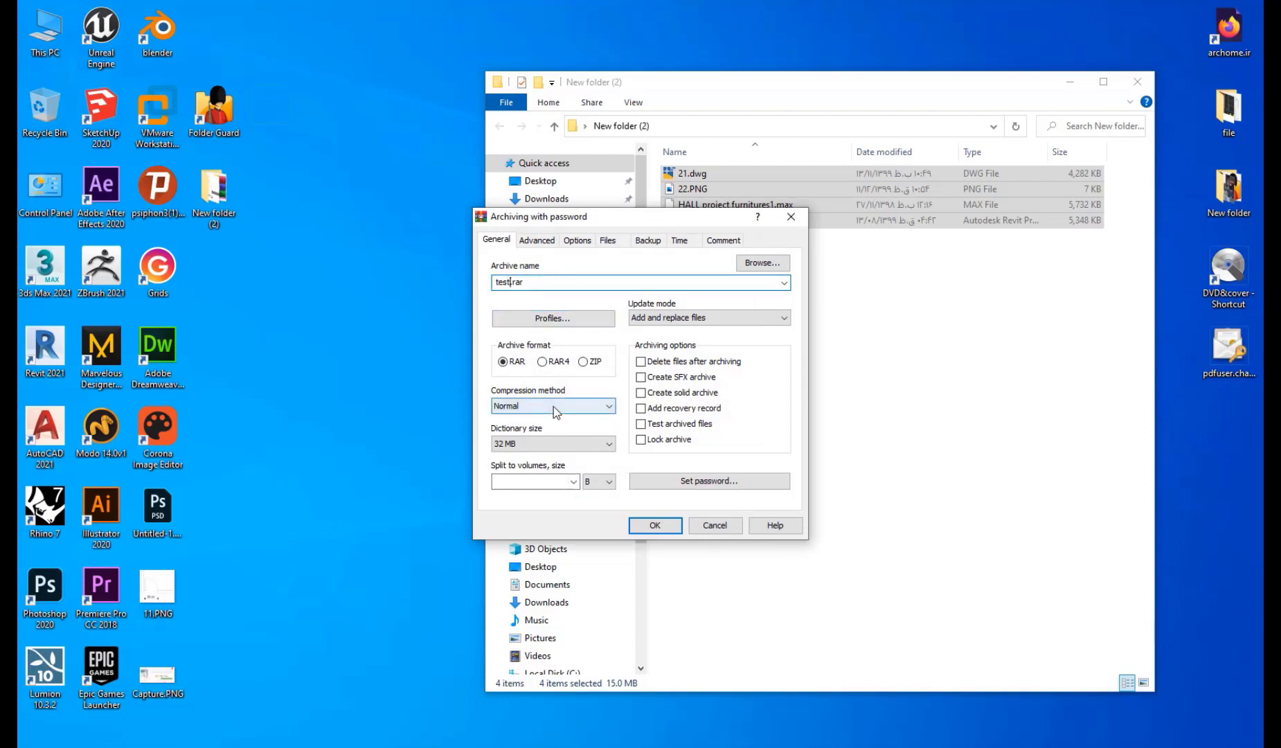
{"action": "left_click", "coordinate": [655, 524]}
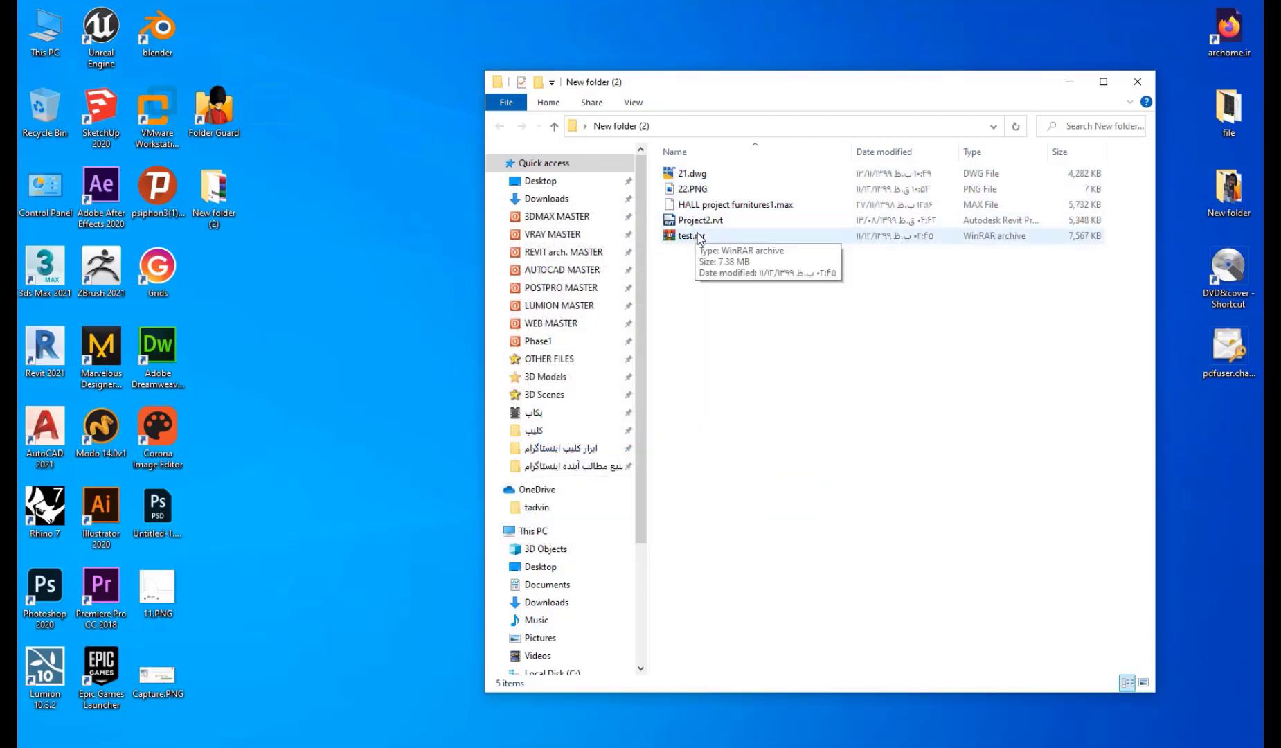
Open test.rar by entering its password.
{"action": "double_click", "coordinate": [695, 236]}
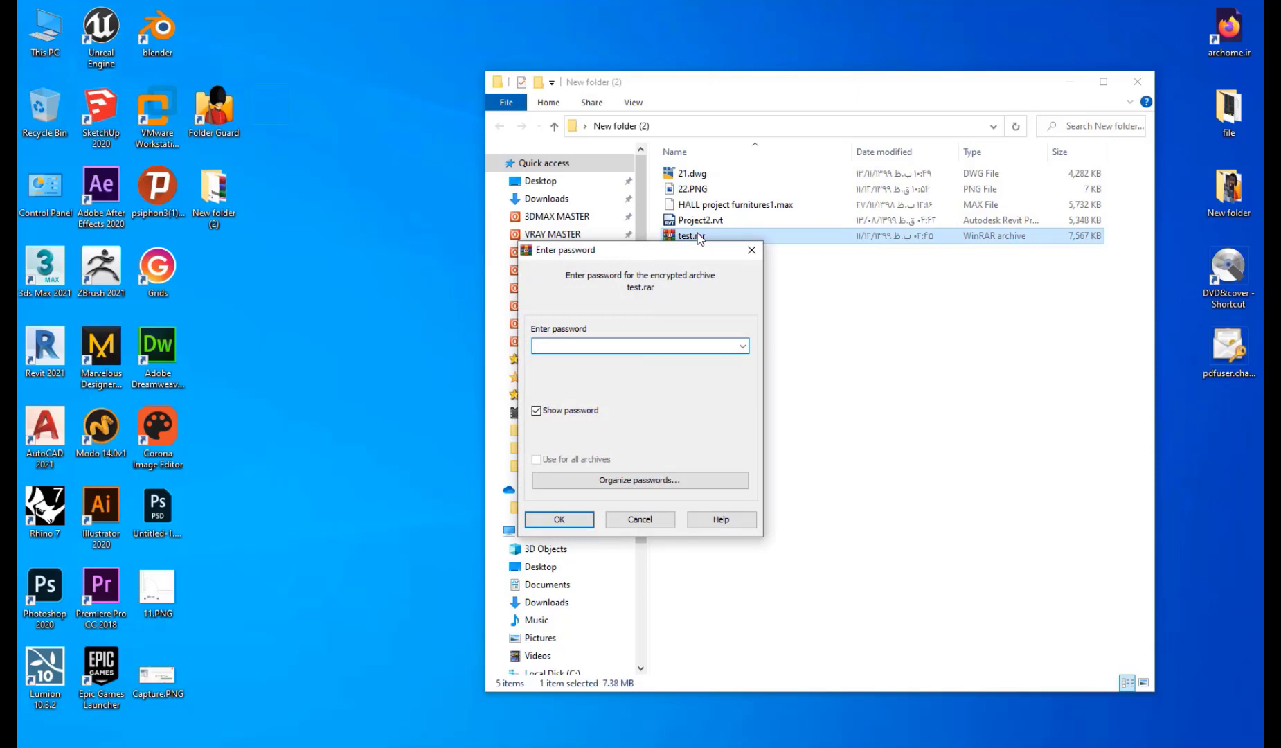
{"action": "type", "text": "123"}
{"action": "key", "text": "Return"}
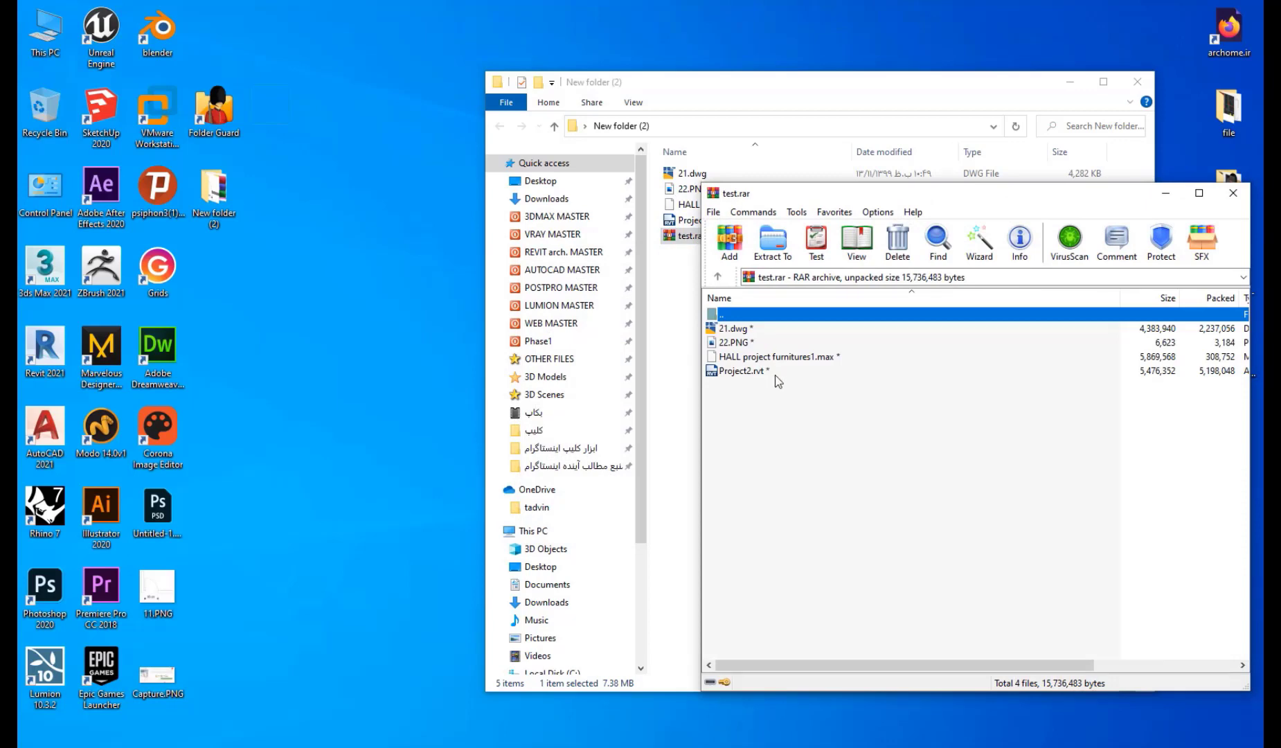
Close the archive window and permanently delete test.rar.
{"action": "left_click", "coordinate": [1232, 193]}
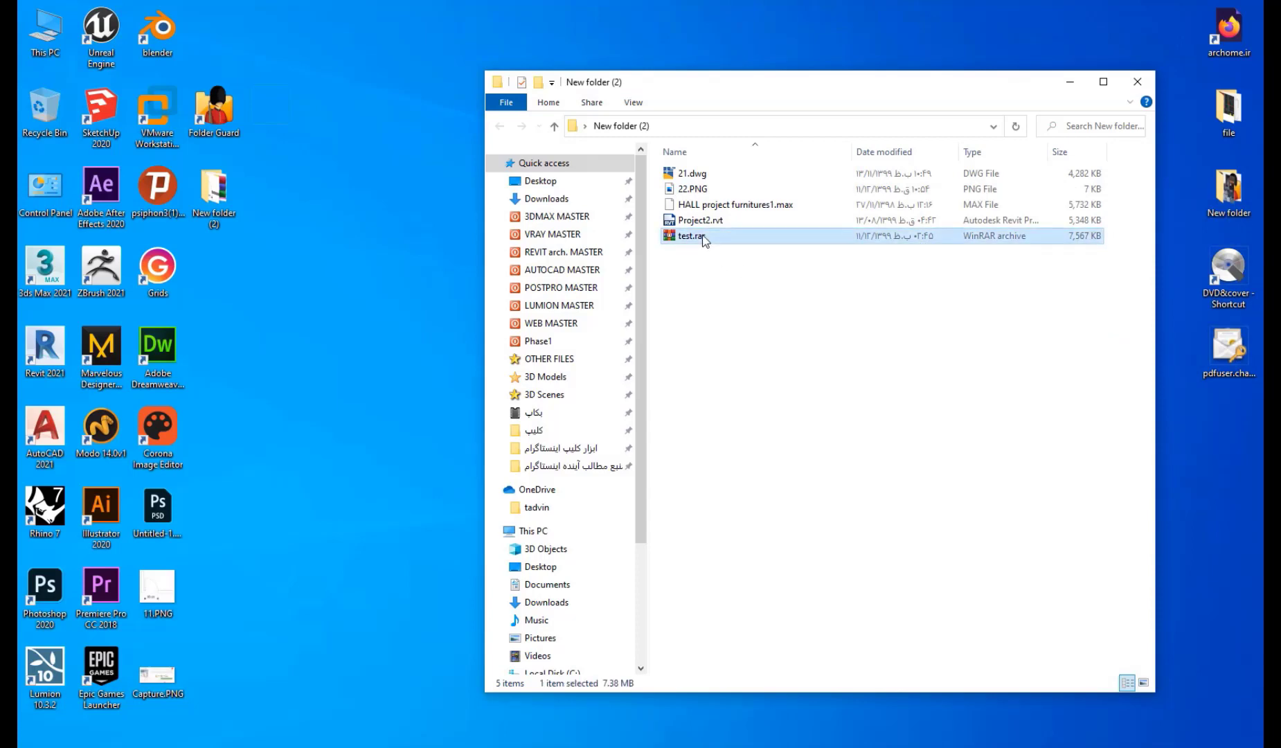
{"action": "key", "text": "shift+Delete"}
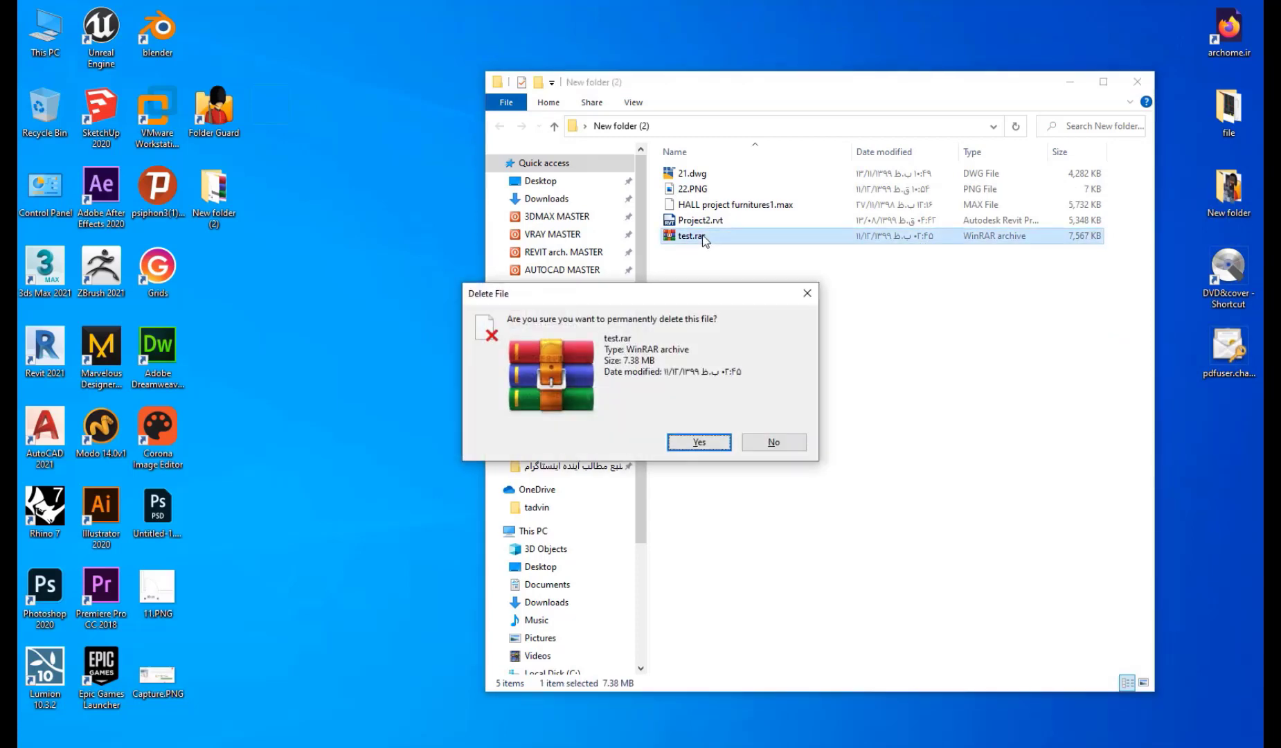
{"action": "key", "text": "Return"}
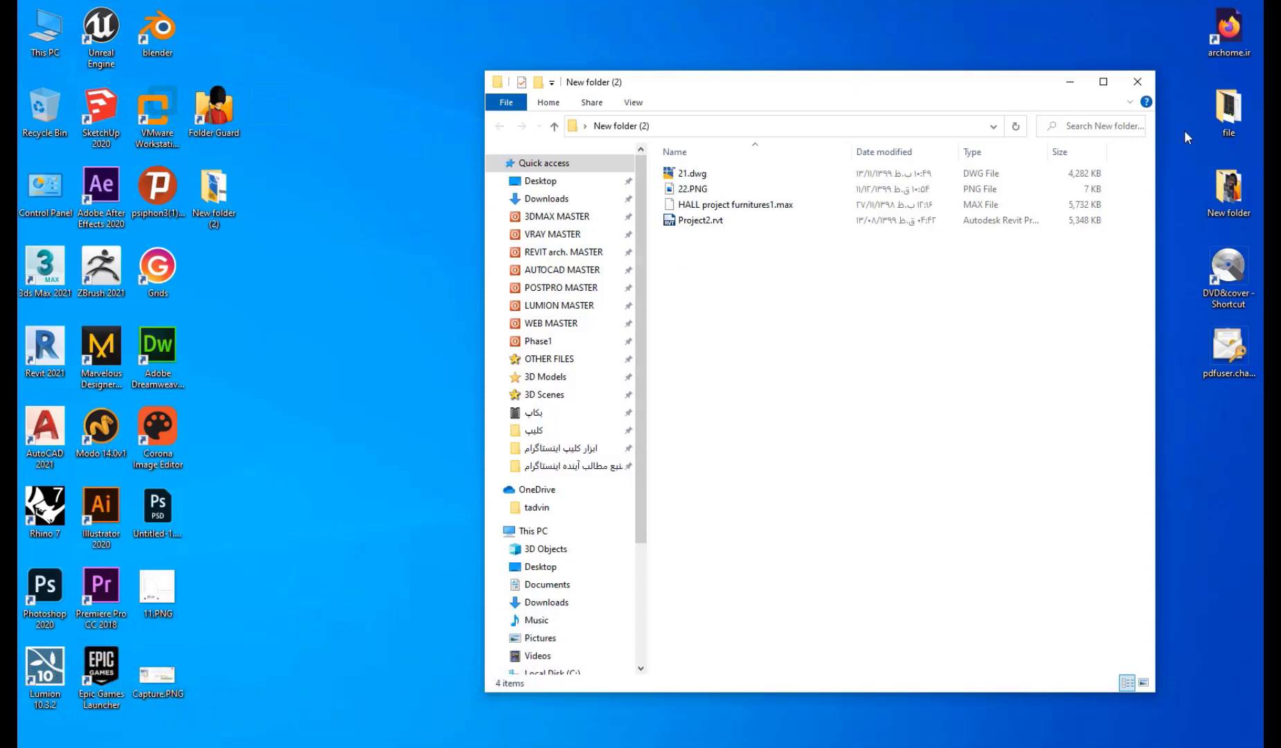
Close the folder window and rearrange desktop icons, moving Folder Guard to the top row.
{"action": "left_click", "coordinate": [1149, 85]}
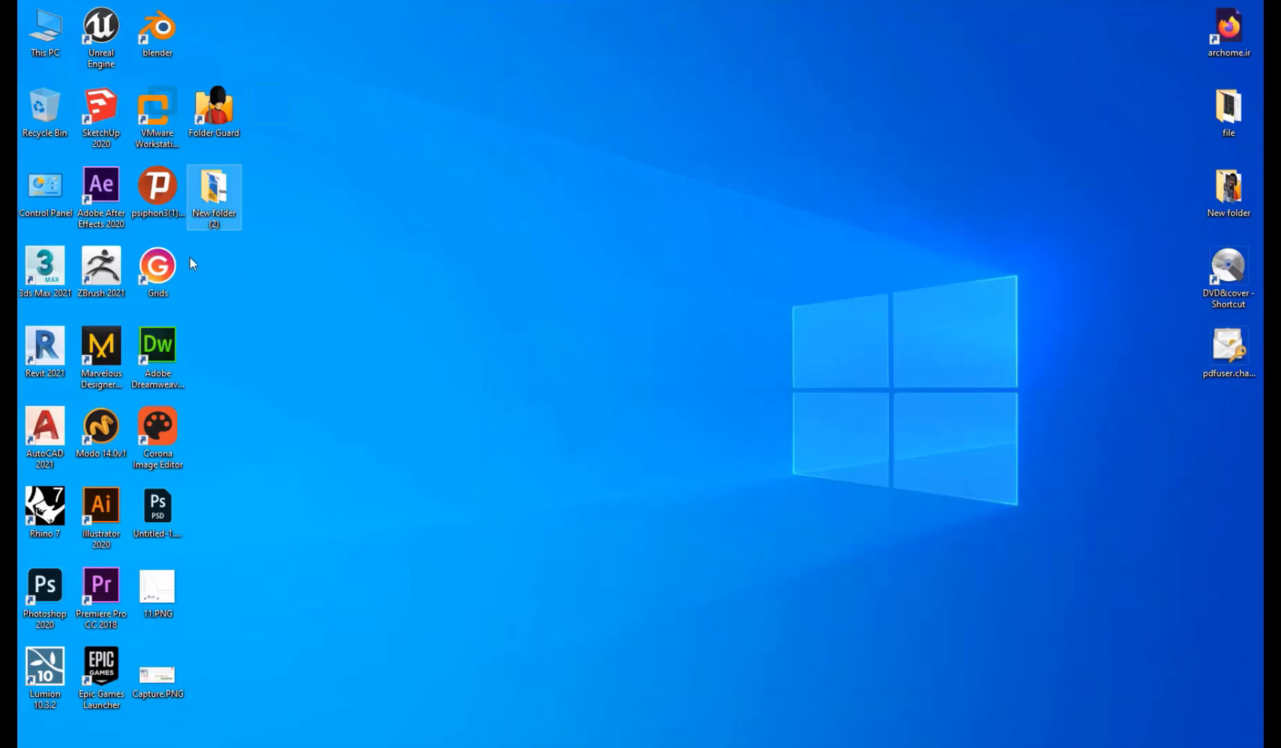
{"action": "left_click_drag", "start_coordinate": [222, 201], "coordinate": [274, 201]}
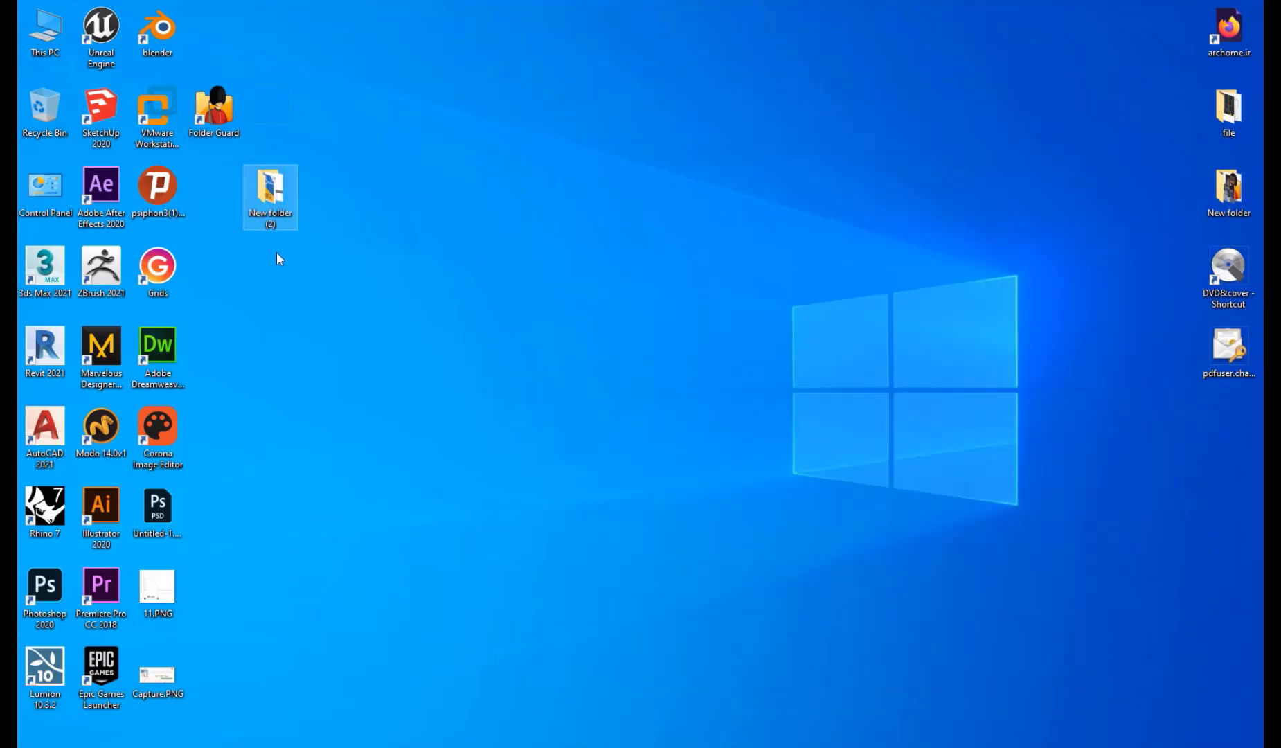
{"action": "left_click_drag", "start_coordinate": [225, 127], "coordinate": [222, 55]}
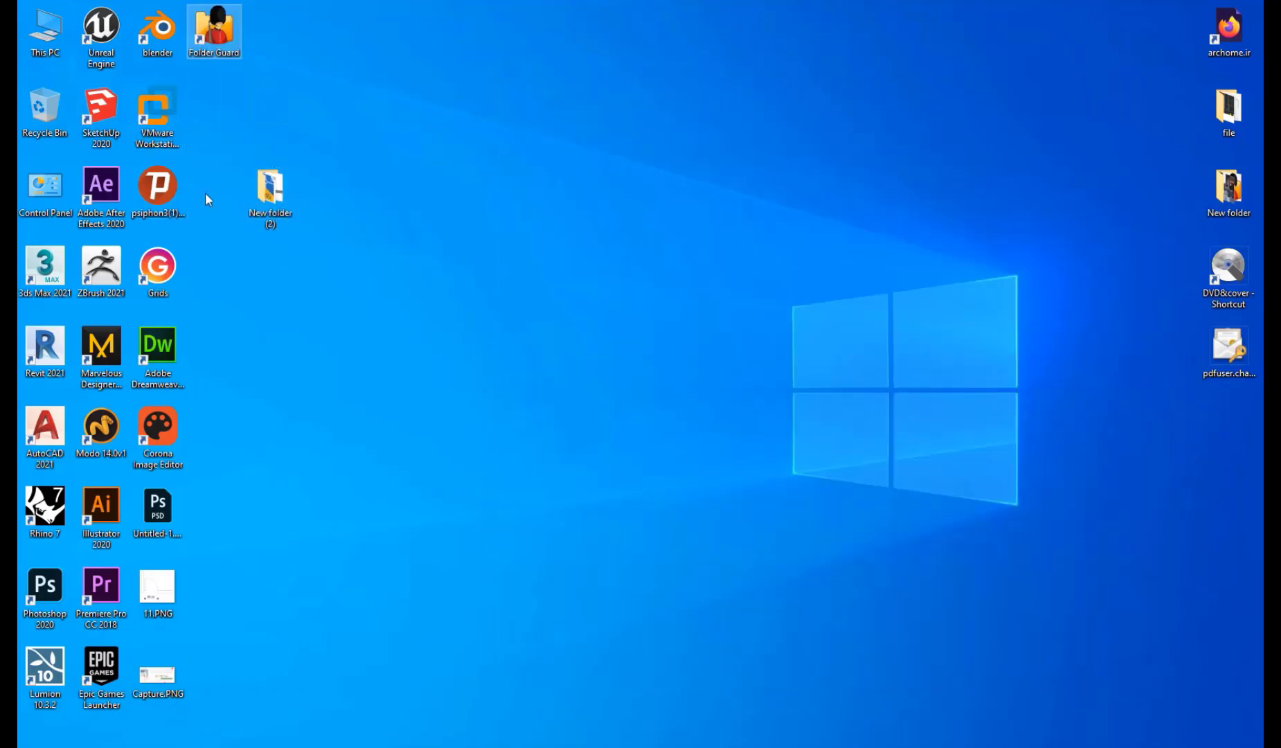
{"action": "left_click", "coordinate": [256, 158]}
{"action": "left_click_drag", "start_coordinate": [262, 185], "coordinate": [275, 232]}
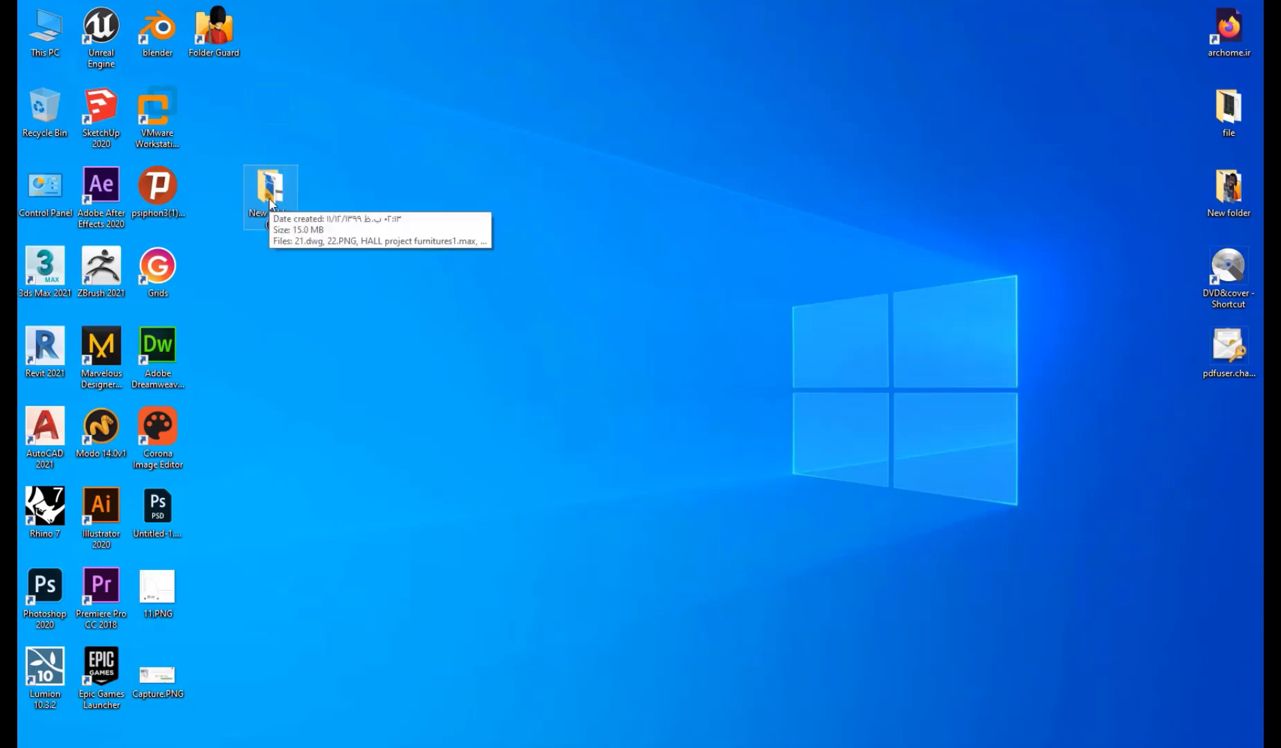
Give New folder (2) a blank SHELL32.dll icon through its Properties.
{"action": "right_click", "coordinate": [269, 198]}
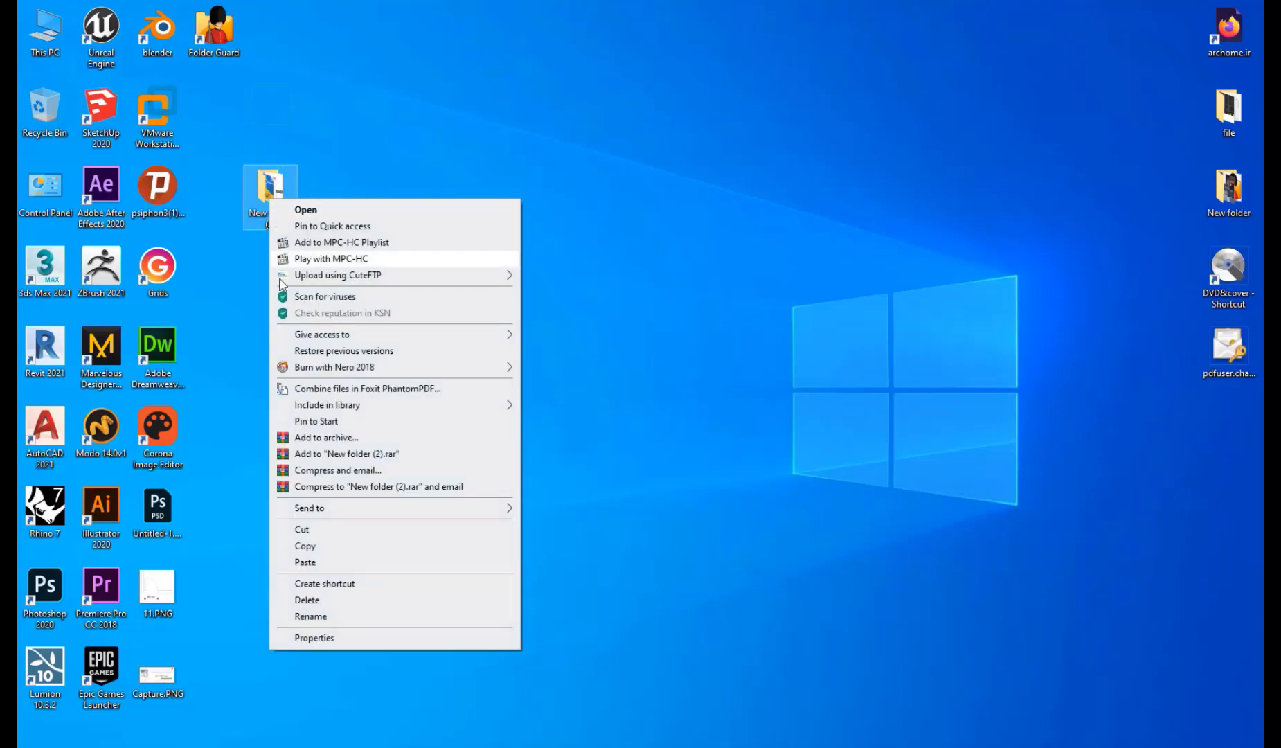
{"action": "left_click", "coordinate": [346, 634]}
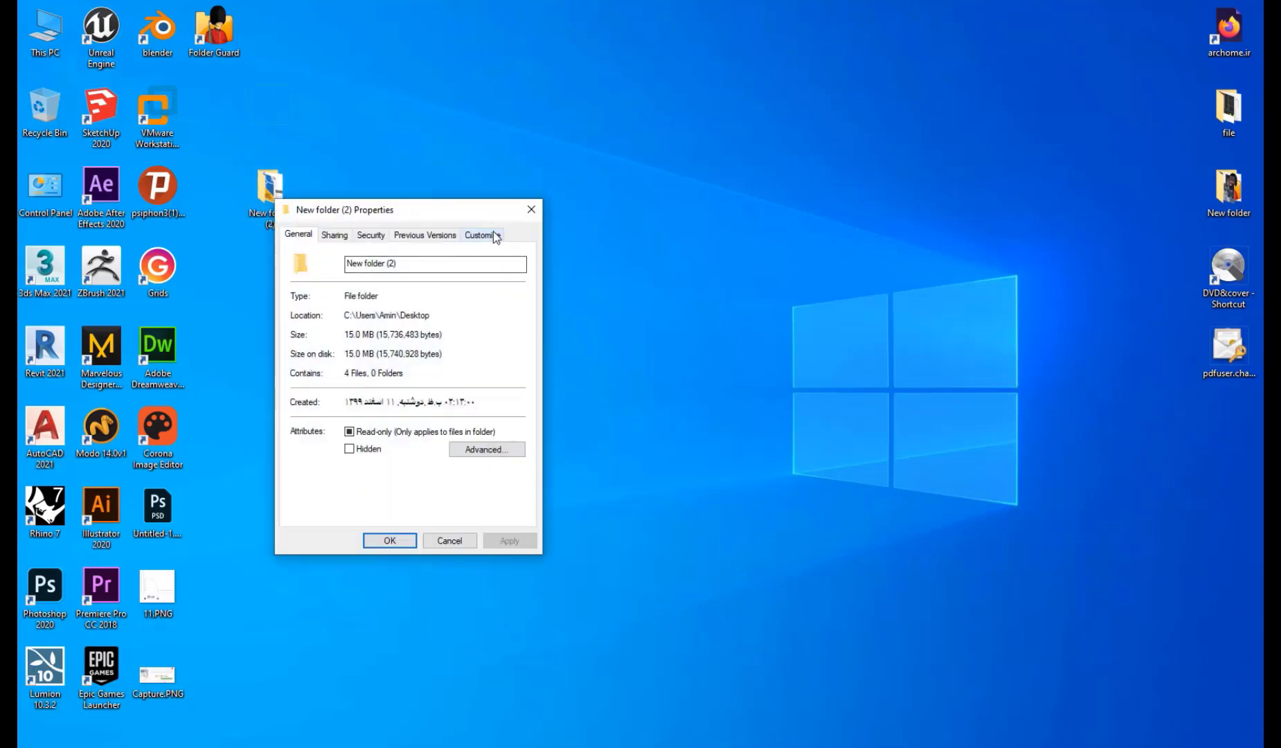
{"action": "left_click", "coordinate": [494, 235]}
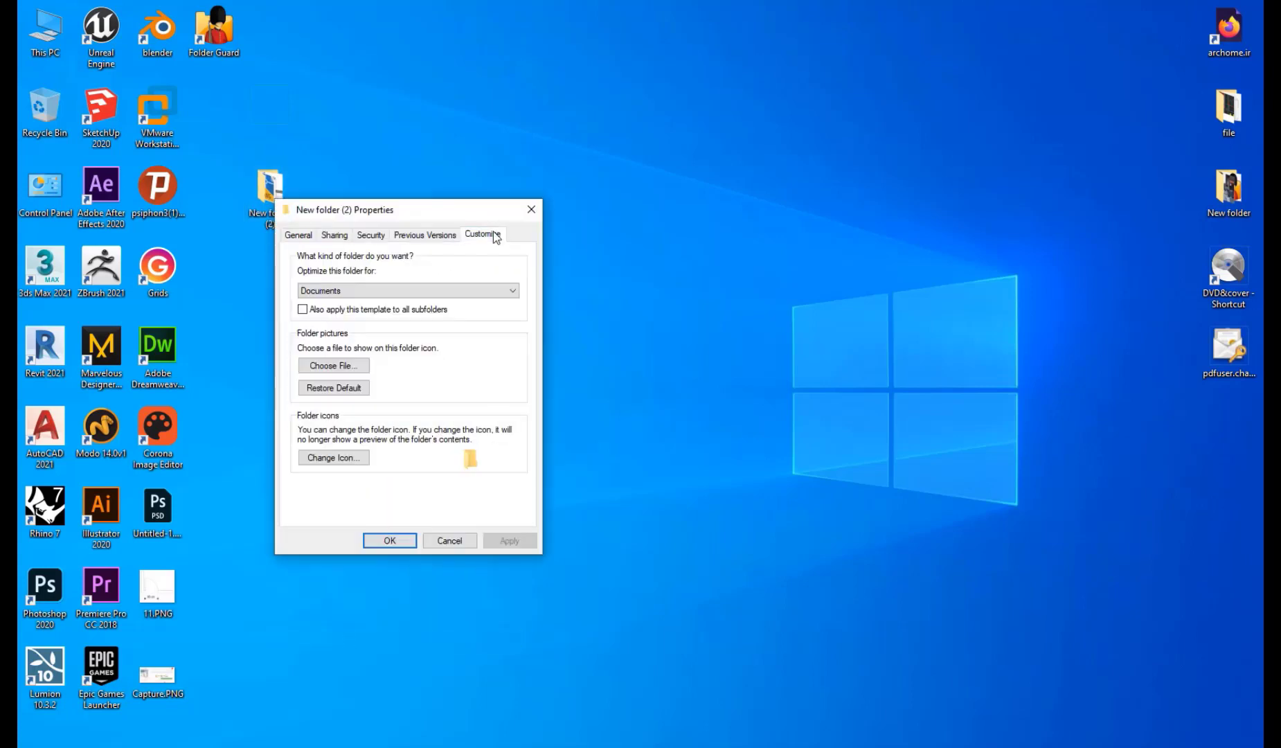
{"action": "left_click", "coordinate": [361, 458]}
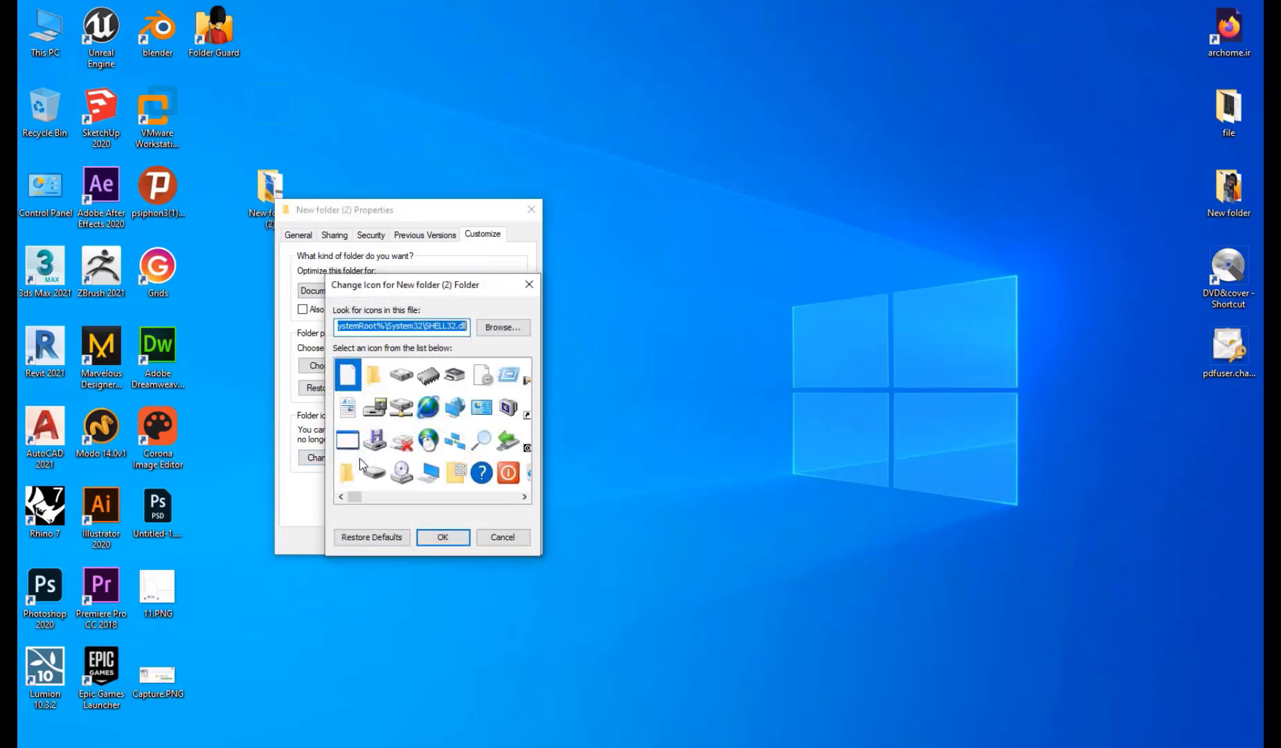
{"action": "left_click_drag", "start_coordinate": [359, 503], "coordinate": [378, 503]}
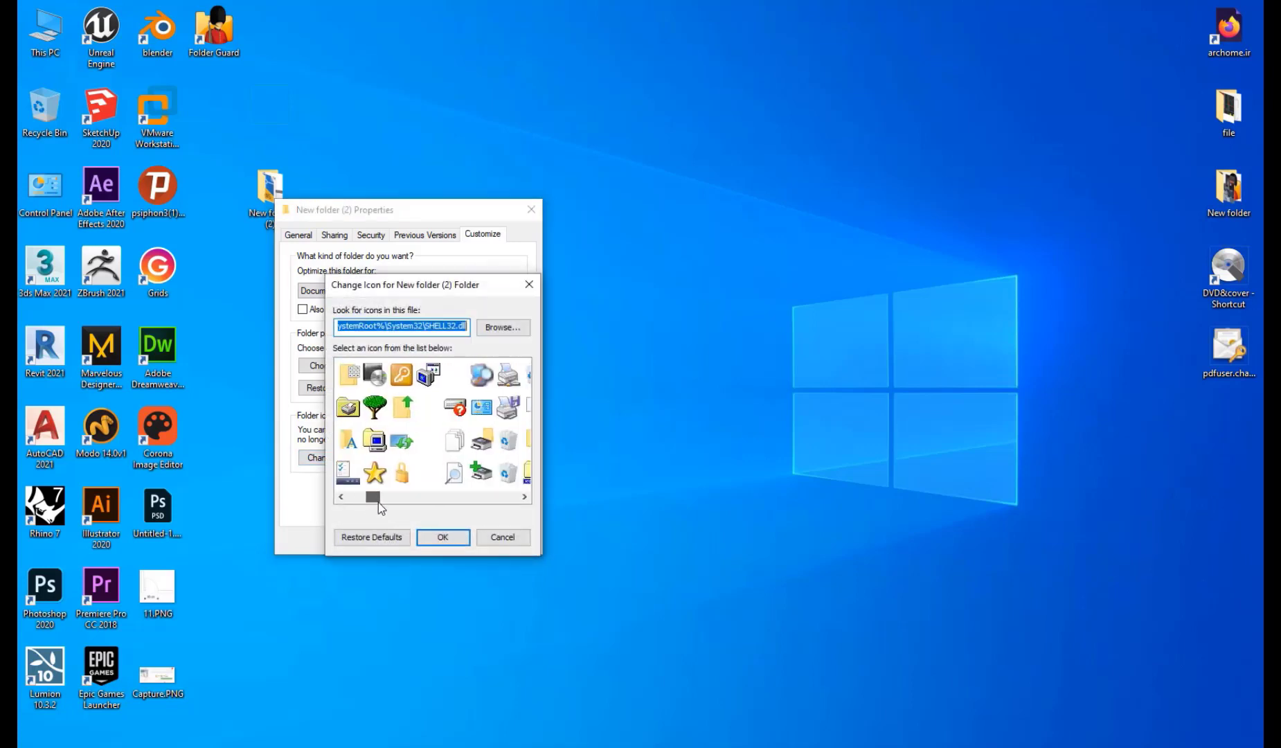
{"action": "left_click", "coordinate": [427, 415]}
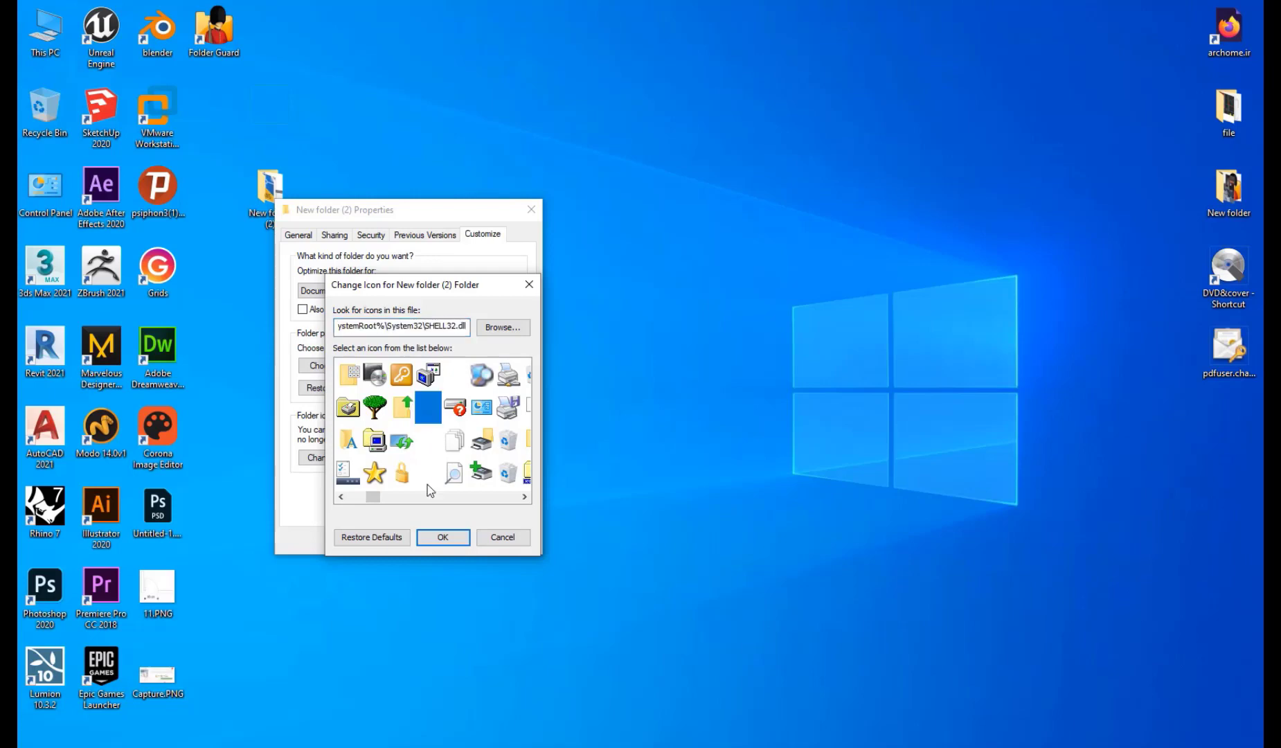
{"action": "left_click", "coordinate": [447, 538]}
{"action": "left_click", "coordinate": [399, 537]}
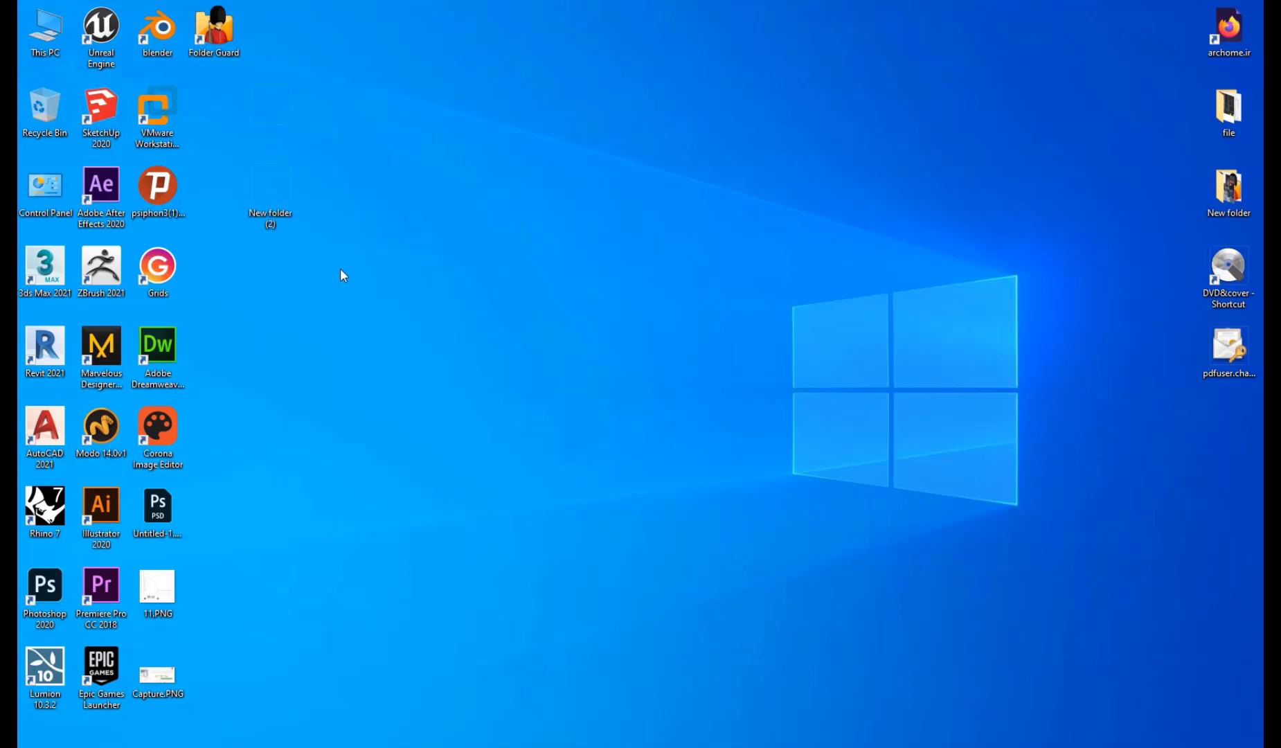
Rename New folder (2) to a blank name and confirm merging into the existing nameless folder.
{"action": "right_click", "coordinate": [272, 220]}
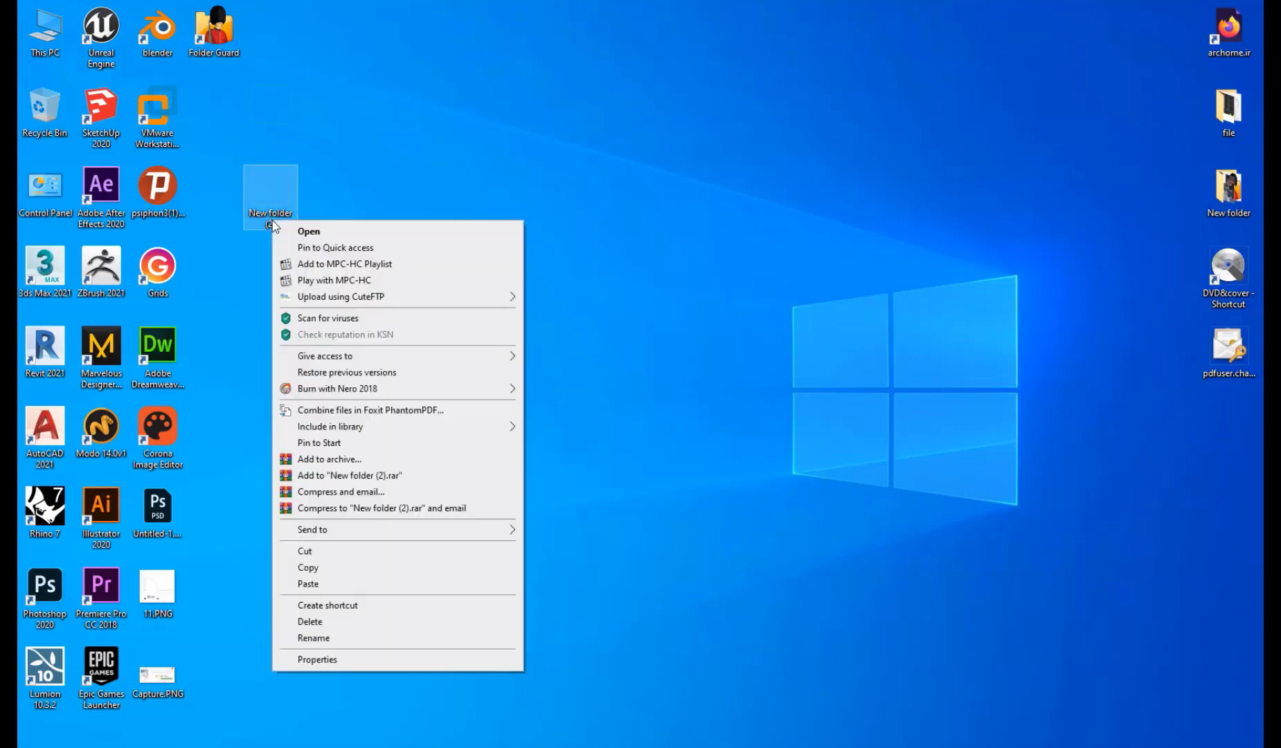
{"action": "left_click", "coordinate": [356, 640]}
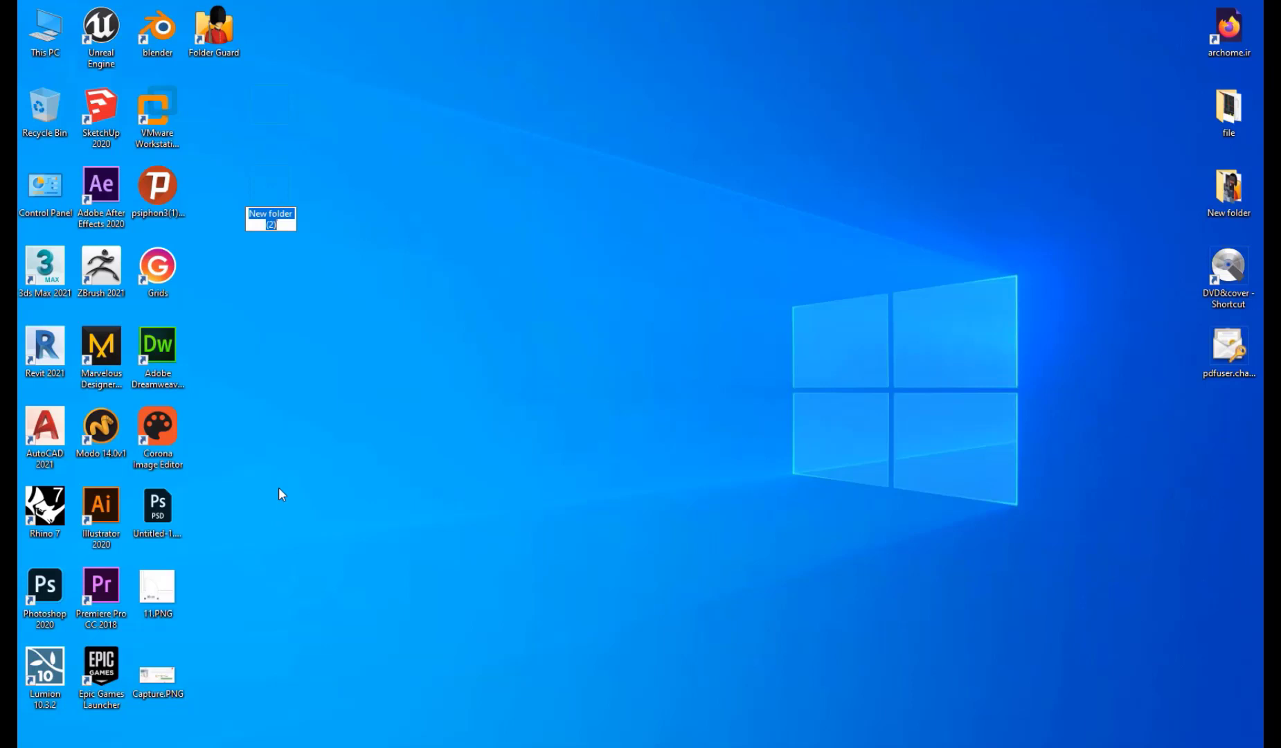
{"action": "key", "text": "BackSpace"}
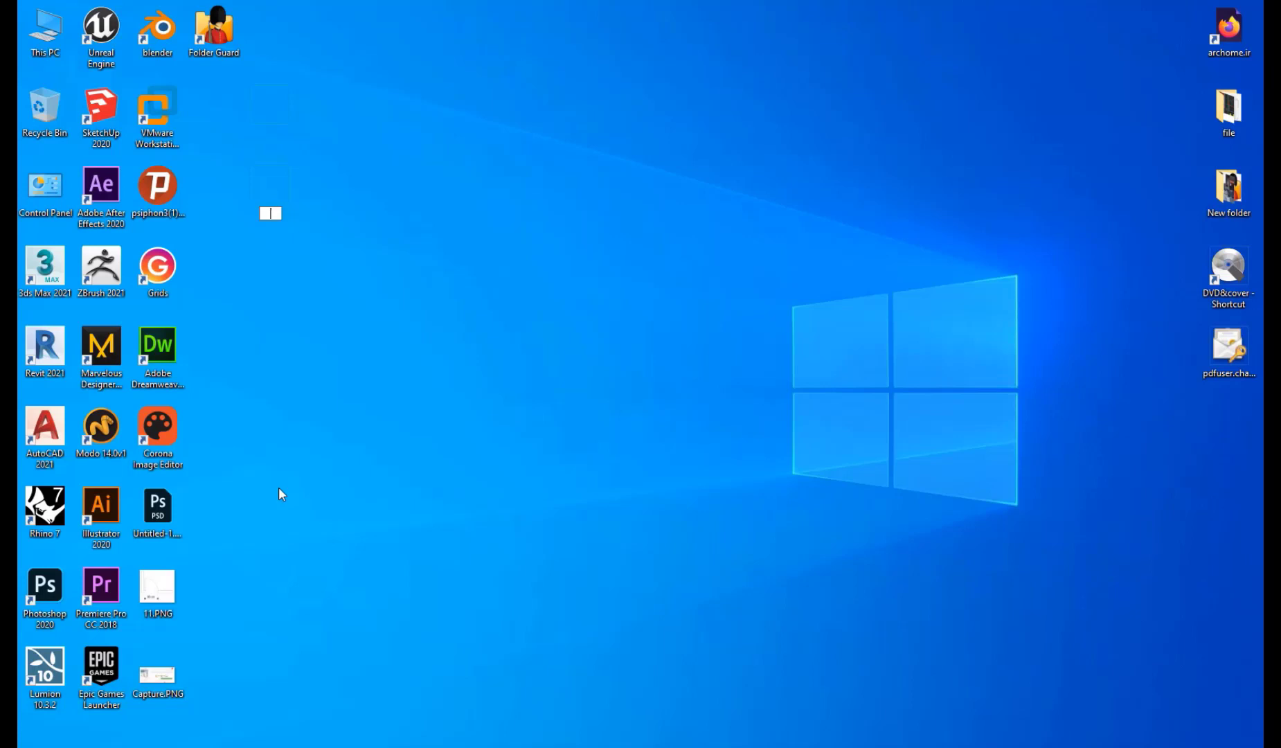
{"action": "key", "text": "Return"}
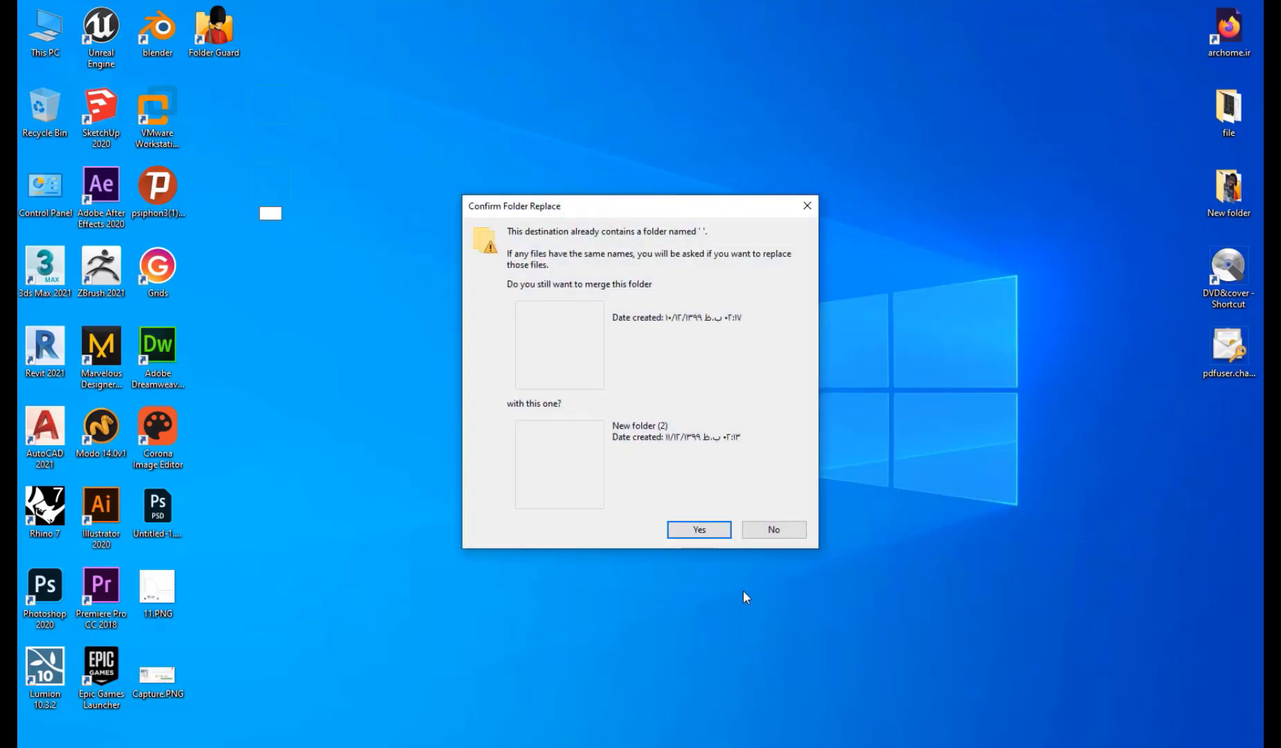
{"action": "left_click", "coordinate": [715, 538]}
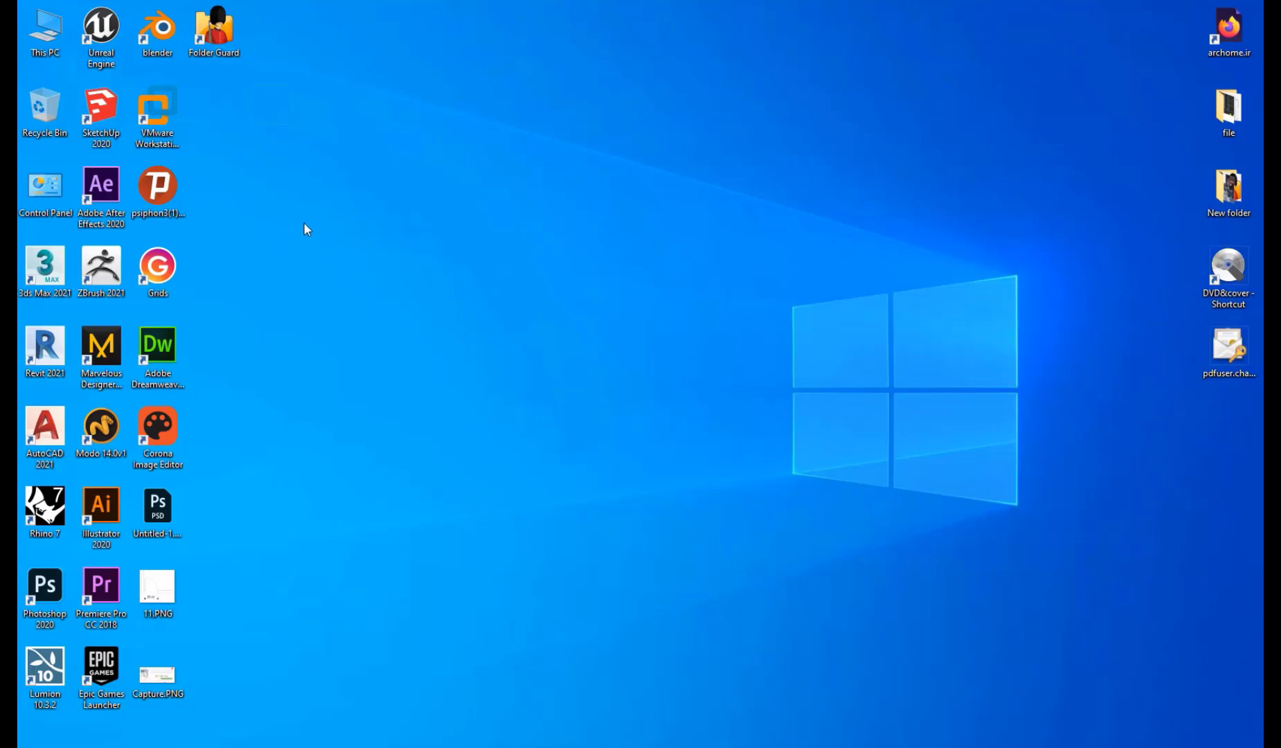
{"action": "left_click_drag", "start_coordinate": [412, 149], "coordinate": [132, 388]}
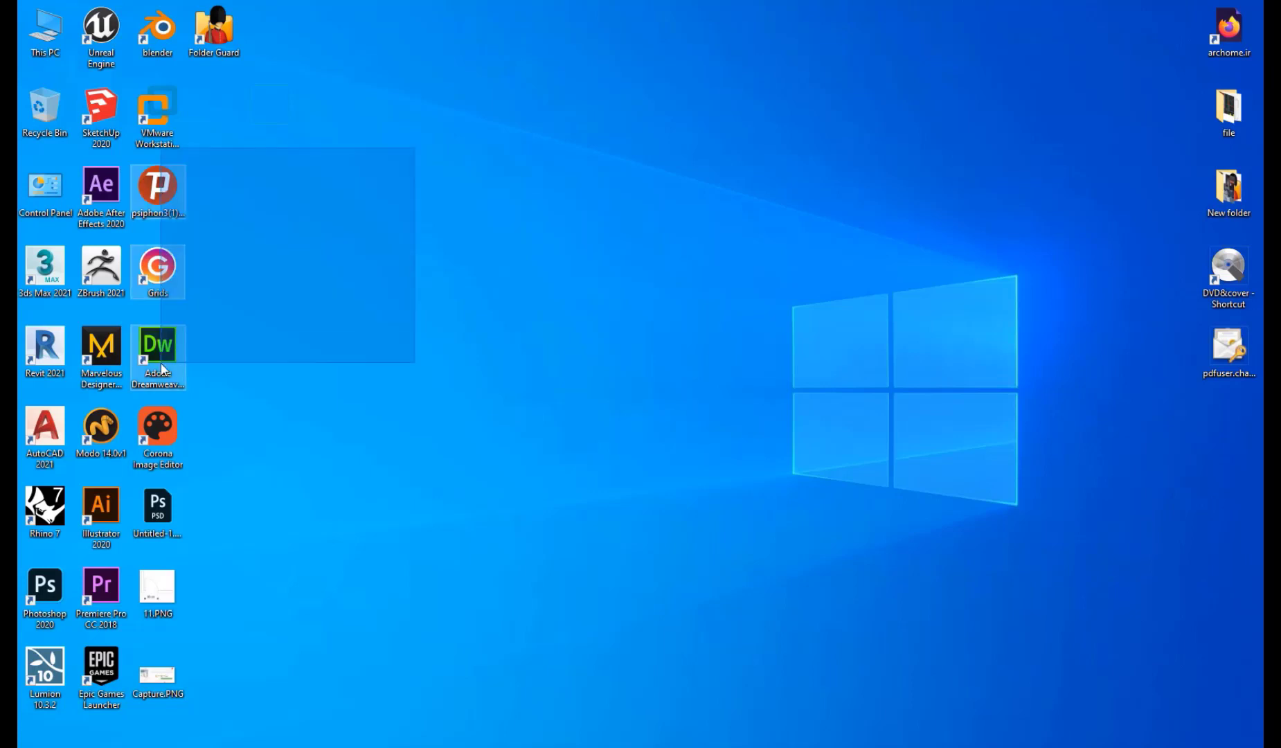
{"action": "left_click_drag", "start_coordinate": [412, 86], "coordinate": [243, 342]}
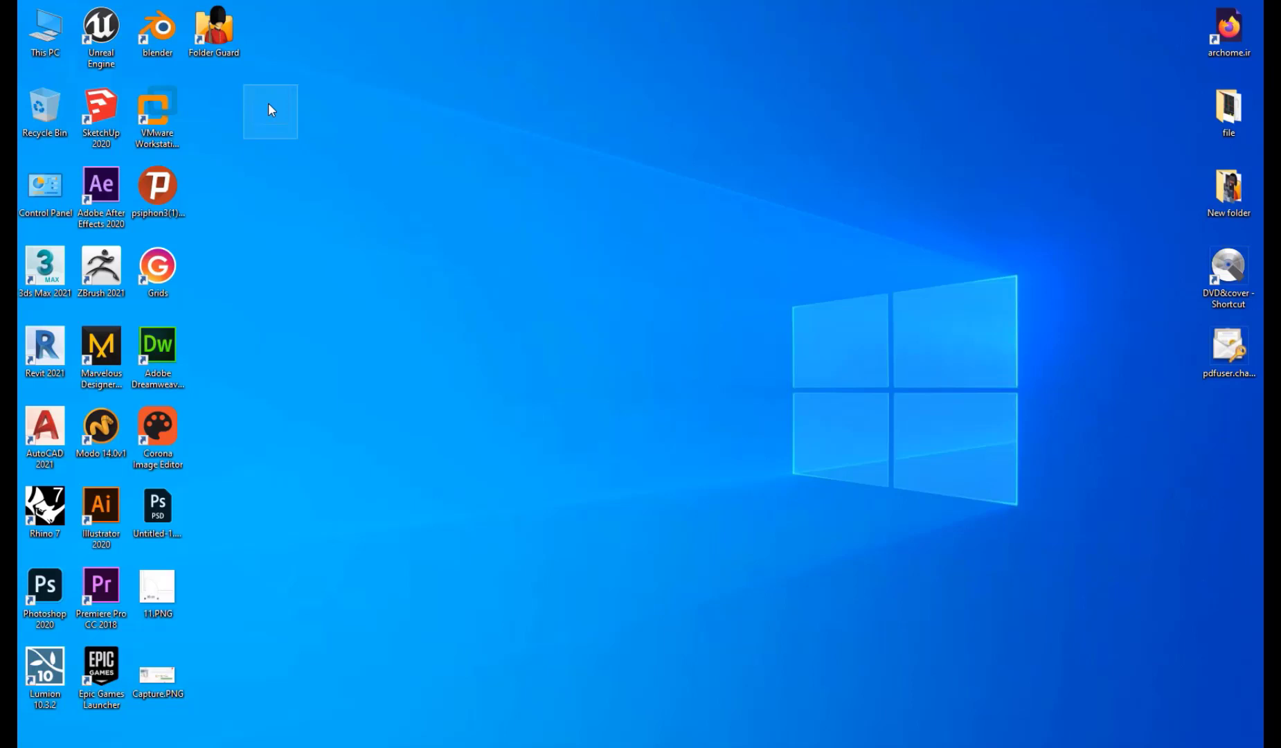
{"action": "mouse_move", "coordinate": [269, 104]}
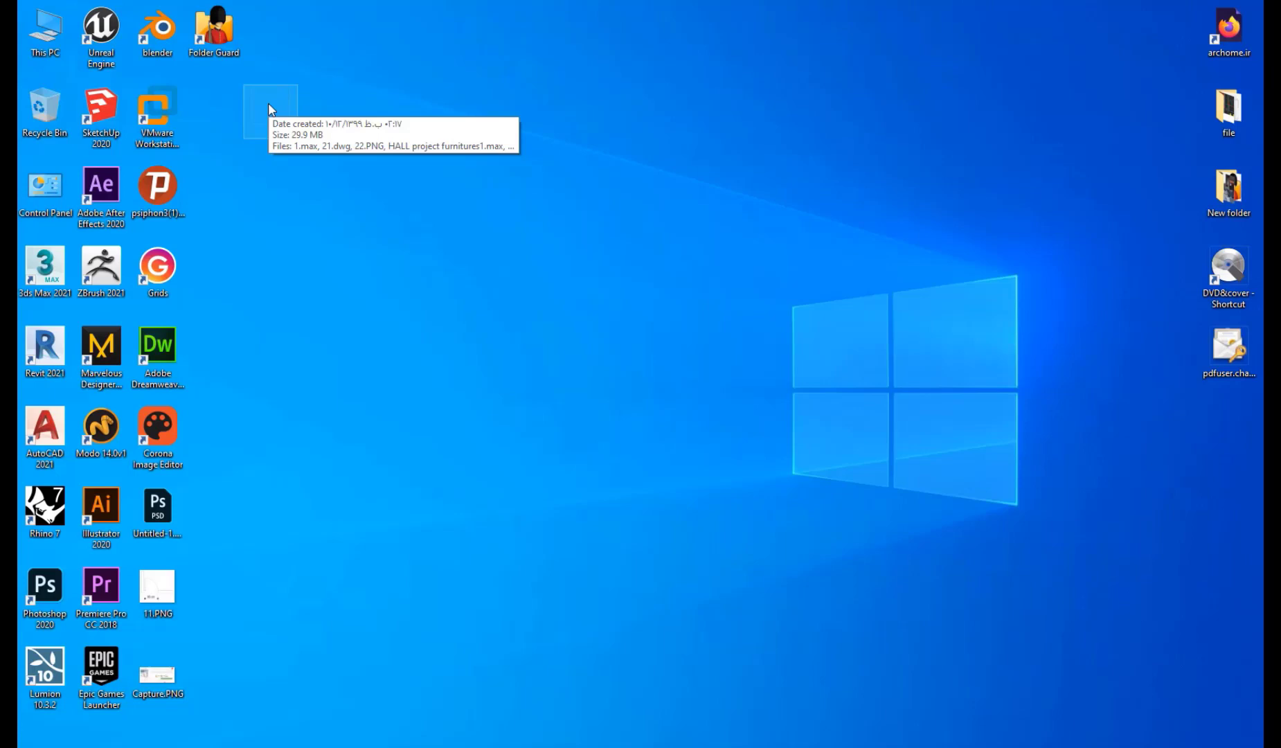
{"action": "double_click", "coordinate": [271, 108]}
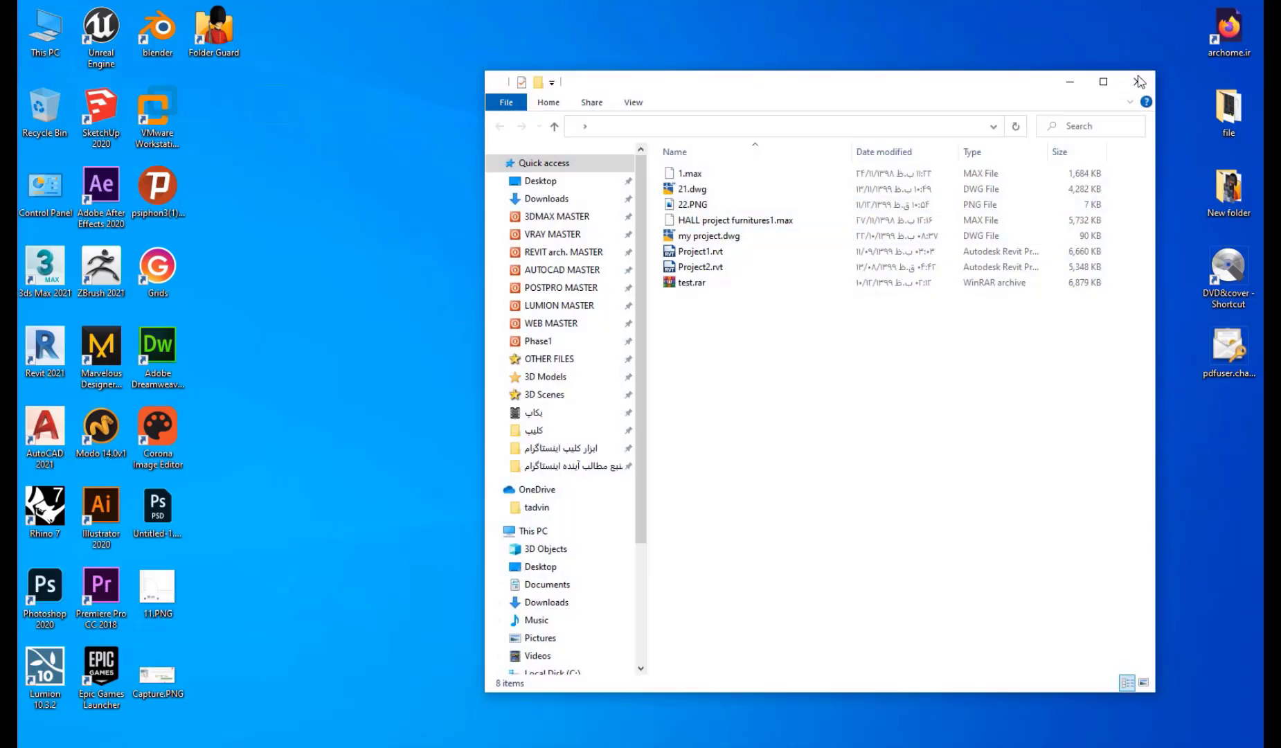
{"action": "left_click", "coordinate": [1137, 81]}
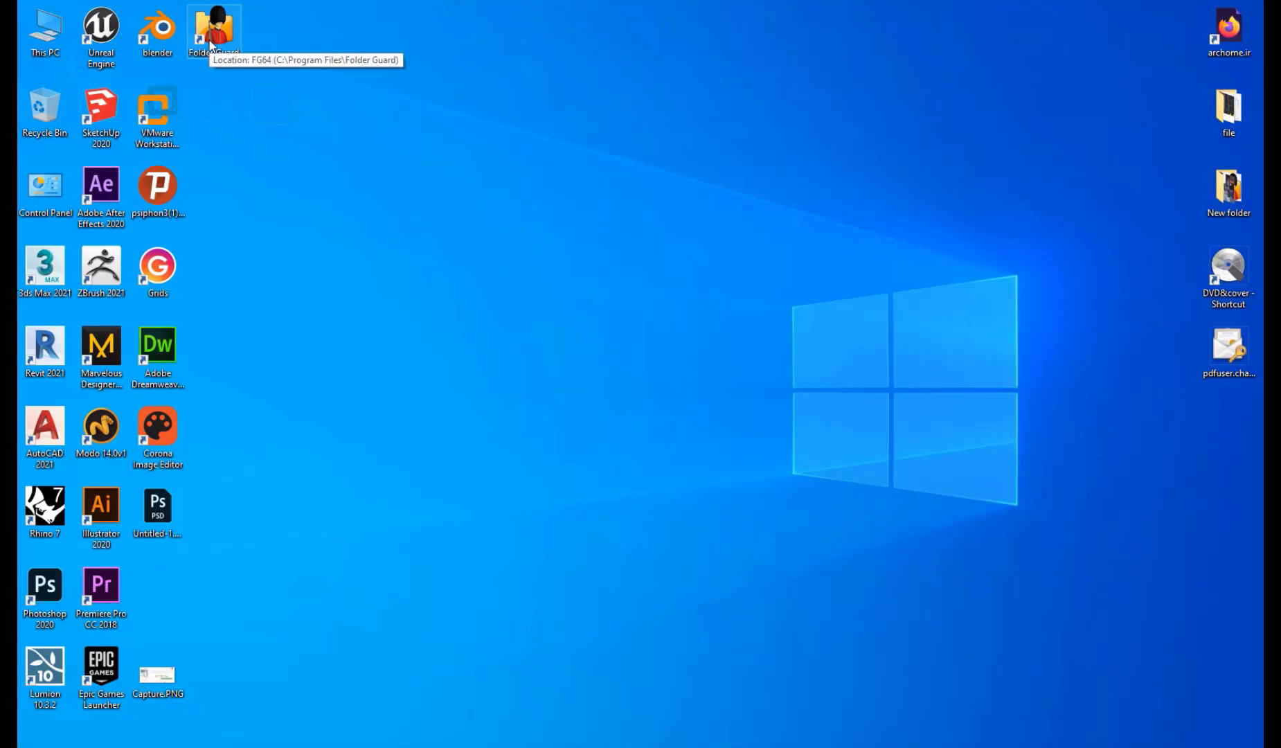
Launch Folder Guard's lock-a-folder-with-password wizard and create a new desktop folder.
{"action": "double_click", "coordinate": [211, 44]}
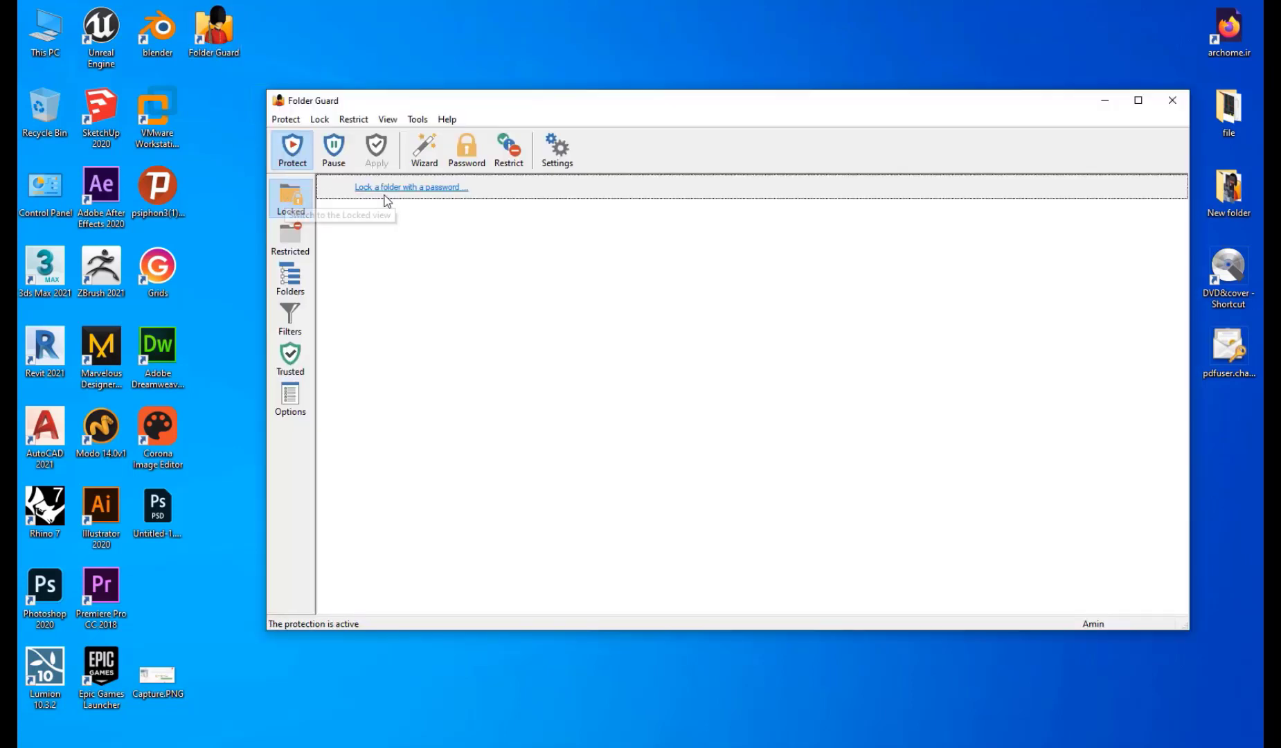
{"action": "left_click", "coordinate": [385, 194]}
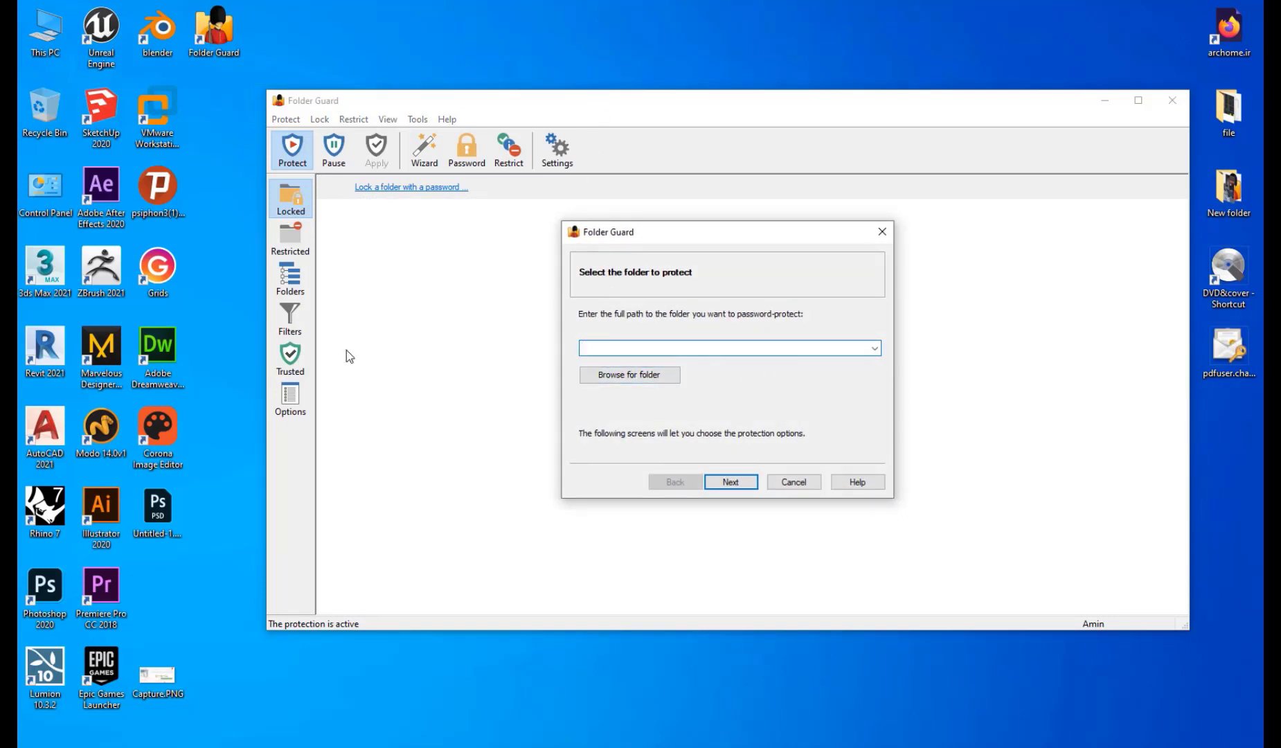
{"action": "right_click", "coordinate": [229, 278]}
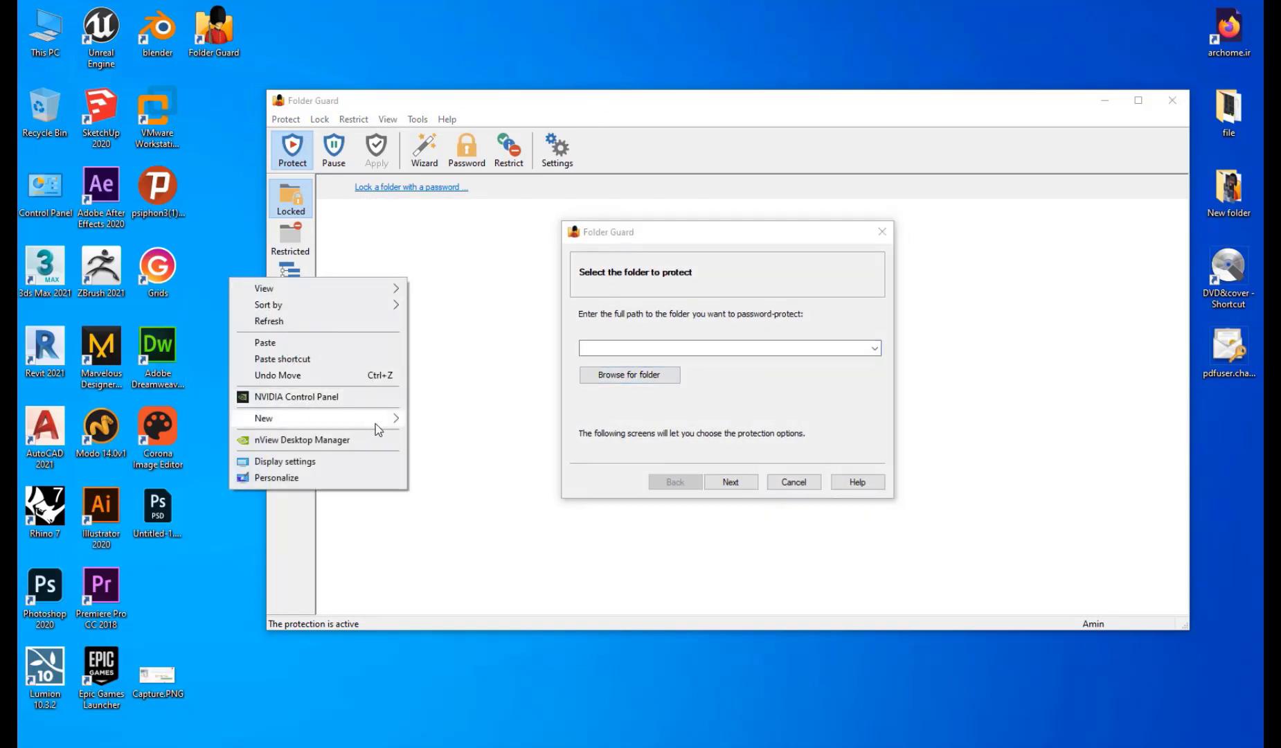
{"action": "mouse_move", "coordinate": [376, 422]}
{"action": "left_click", "coordinate": [438, 420]}
{"action": "key", "text": "Return"}
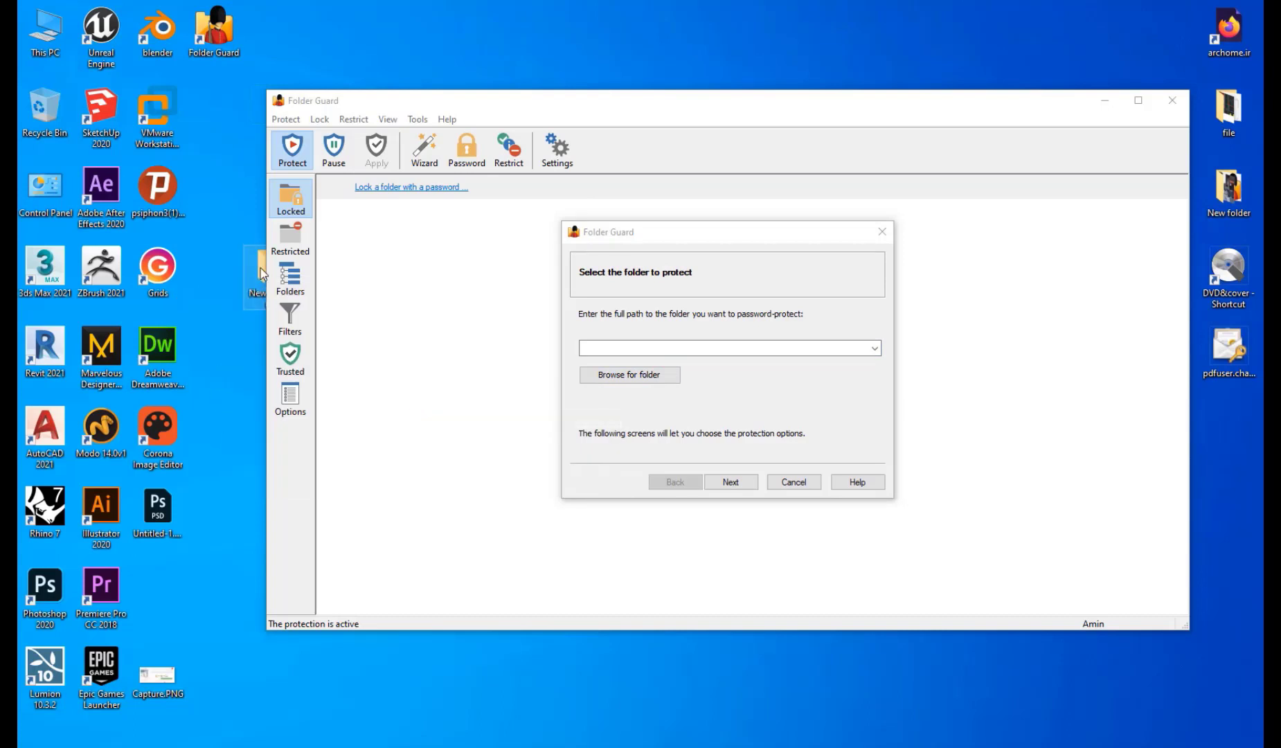
Place the new folder beside Grids, rename it ccc, and move Capture.PNG into it.
{"action": "left_click_drag", "start_coordinate": [262, 274], "coordinate": [216, 279]}
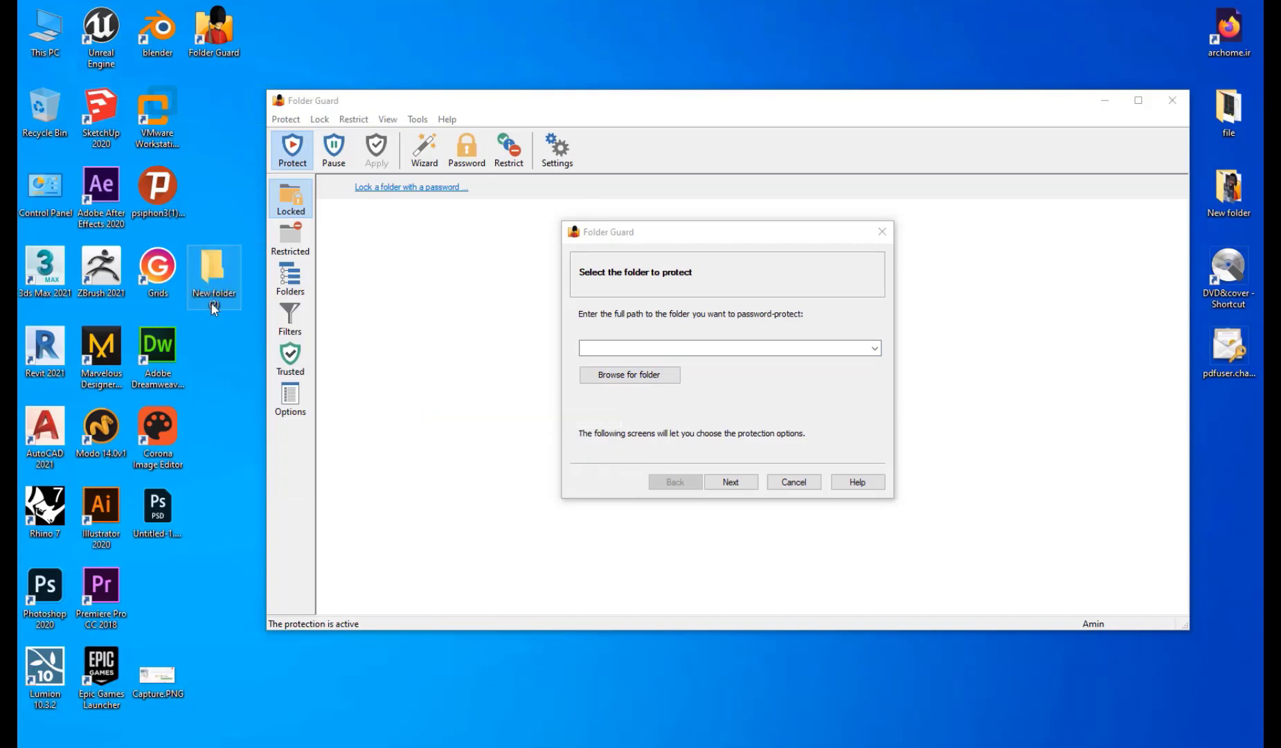
{"action": "left_click", "coordinate": [211, 304]}
{"action": "left_click", "coordinate": [226, 304]}
{"action": "left_click_drag", "start_coordinate": [223, 303], "coordinate": [196, 292]}
{"action": "type", "text": "ccc"}
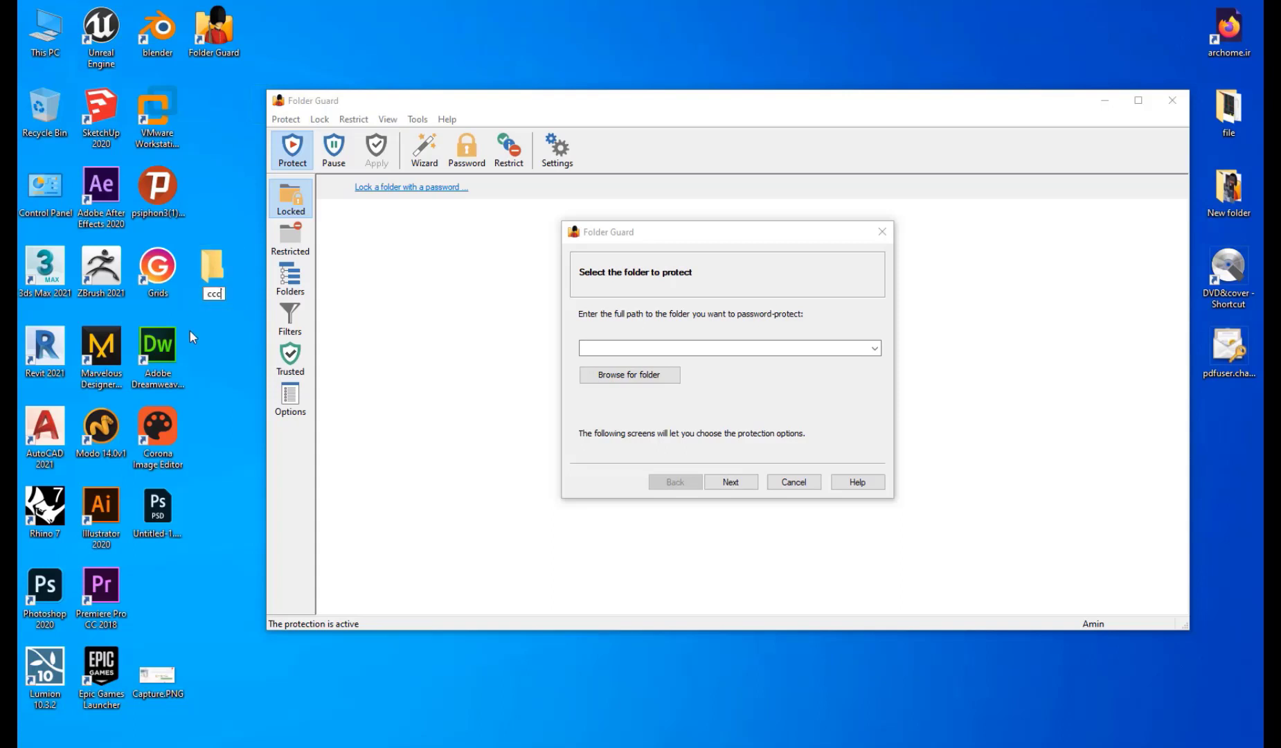
{"action": "left_click_drag", "start_coordinate": [176, 693], "coordinate": [226, 301]}
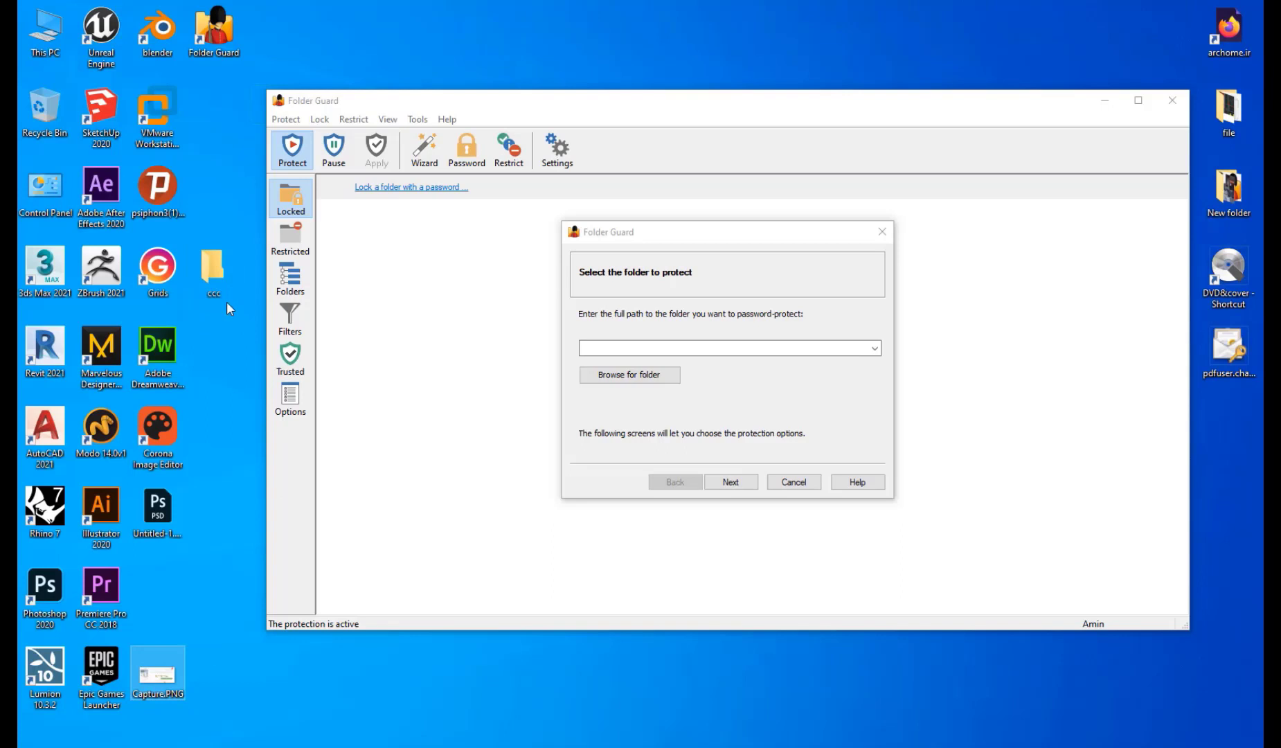
Choose the desktop folder ccc as the folder to protect.
{"action": "left_click", "coordinate": [648, 373]}
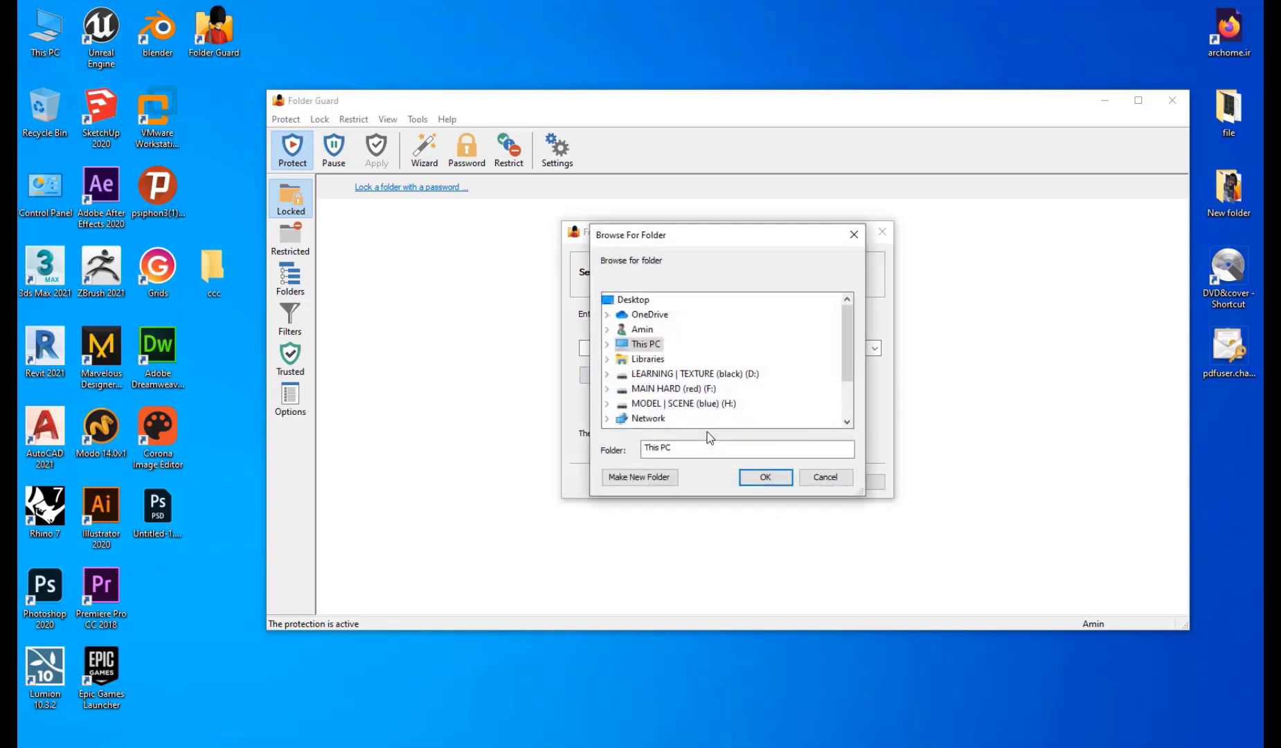
{"action": "scroll", "coordinate": [824, 356], "scroll_direction": "down", "scroll_amount": 2}
{"action": "left_click", "coordinate": [637, 389]}
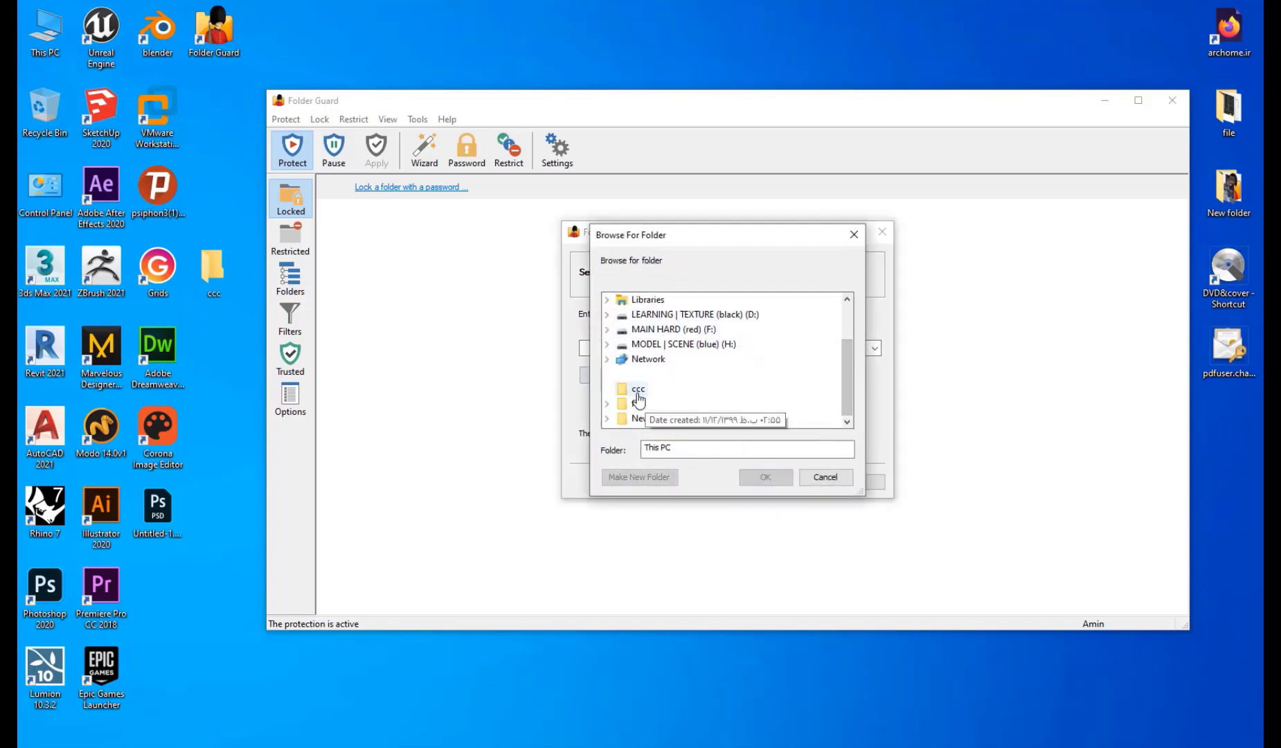
{"action": "left_click", "coordinate": [765, 477]}
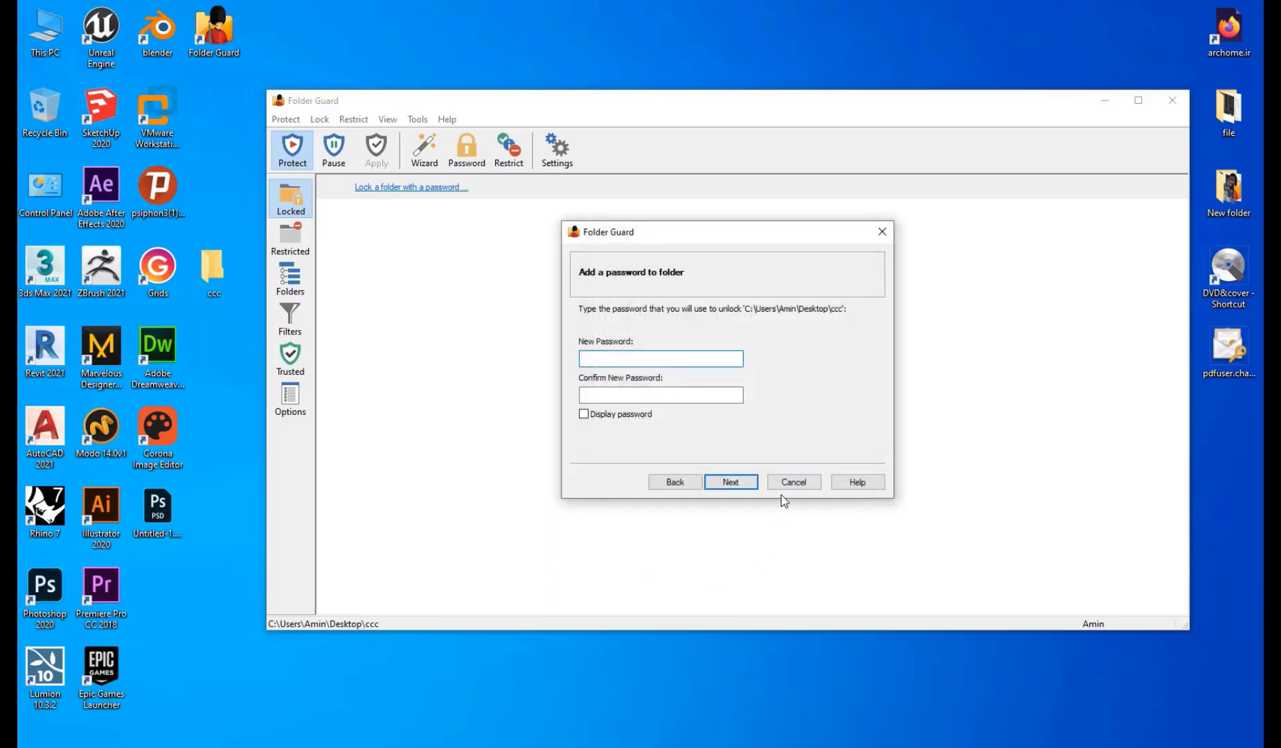
Enter and confirm the folder password, finish locking, and close Folder Guard keeping protection on.
{"action": "type", "text": "123"}
{"action": "key", "text": "Tab"}
{"action": "type", "text": "123"}
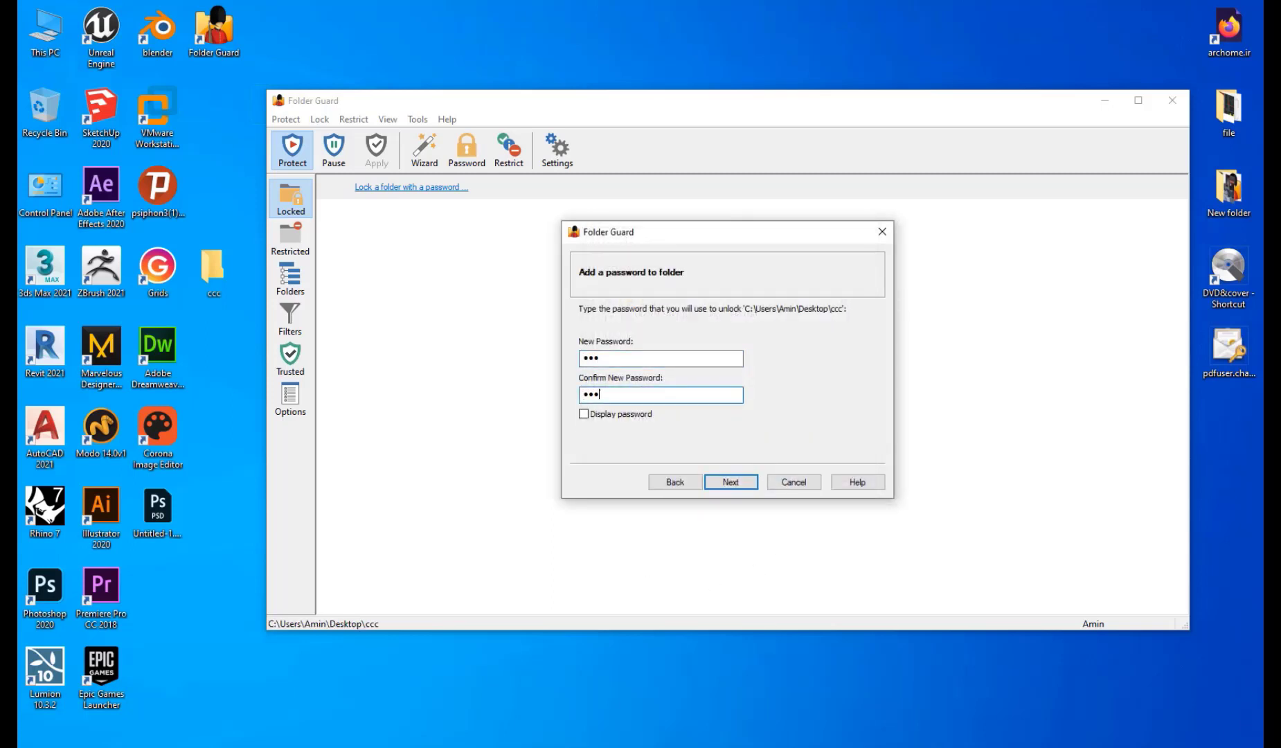
{"action": "left_click", "coordinate": [732, 483]}
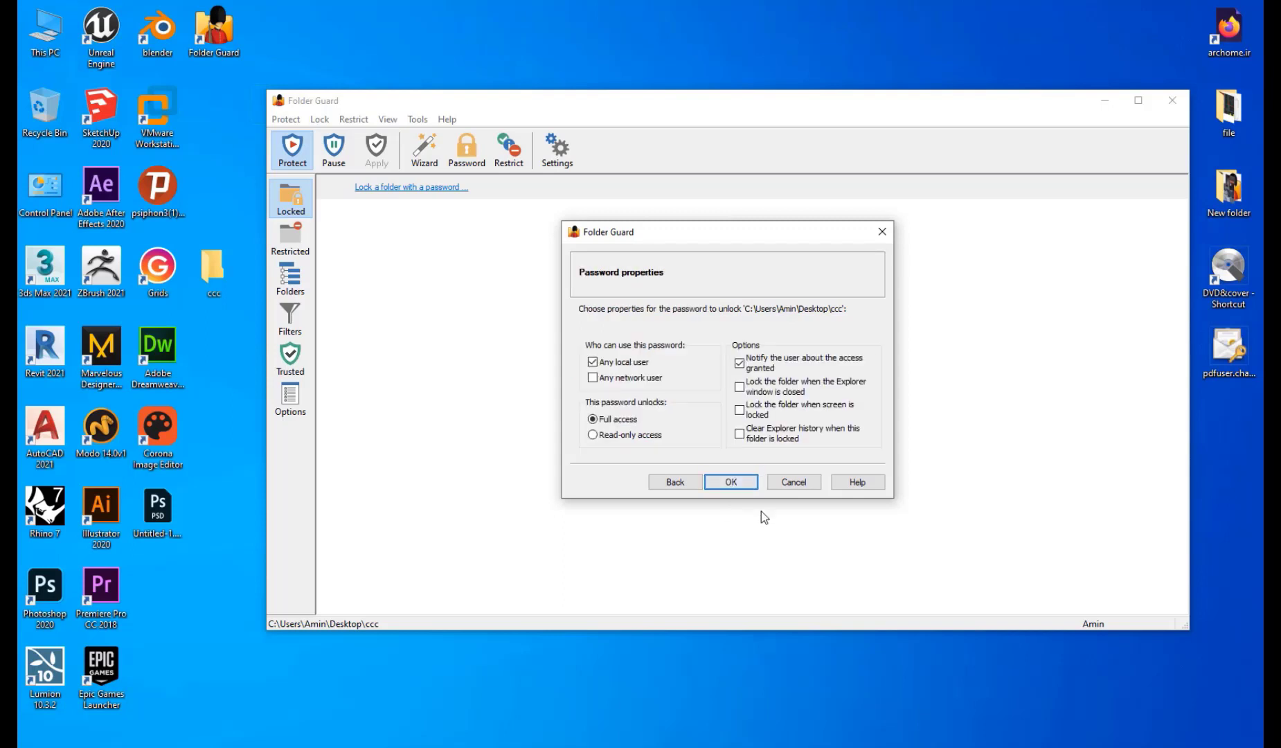
{"action": "left_click", "coordinate": [748, 478]}
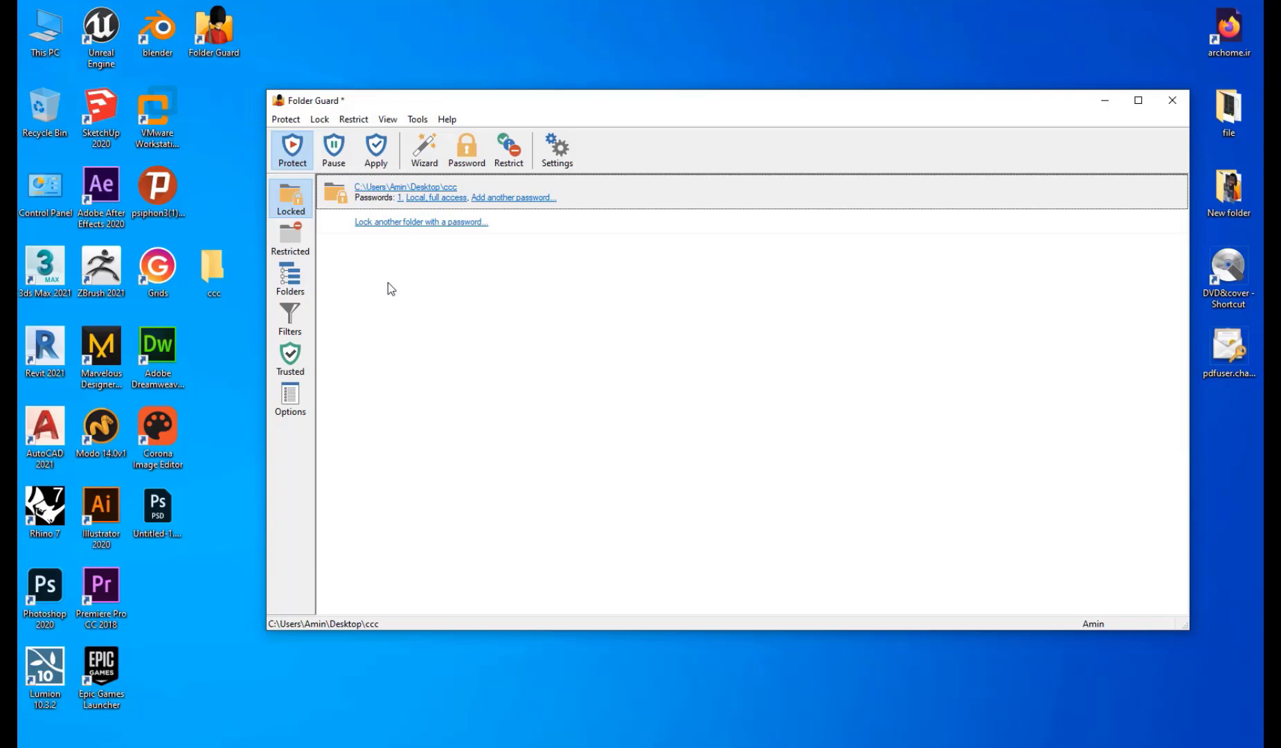
{"action": "left_click", "coordinate": [1173, 108]}
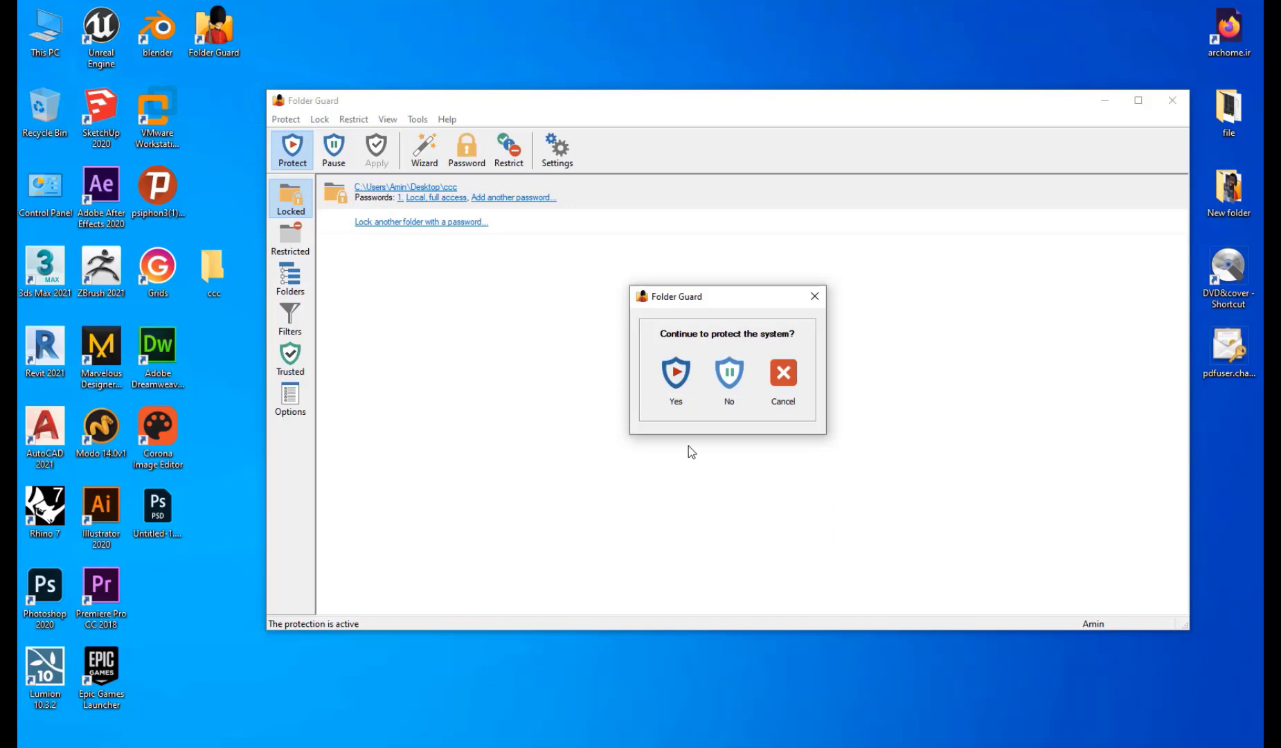
{"action": "left_click", "coordinate": [682, 380]}
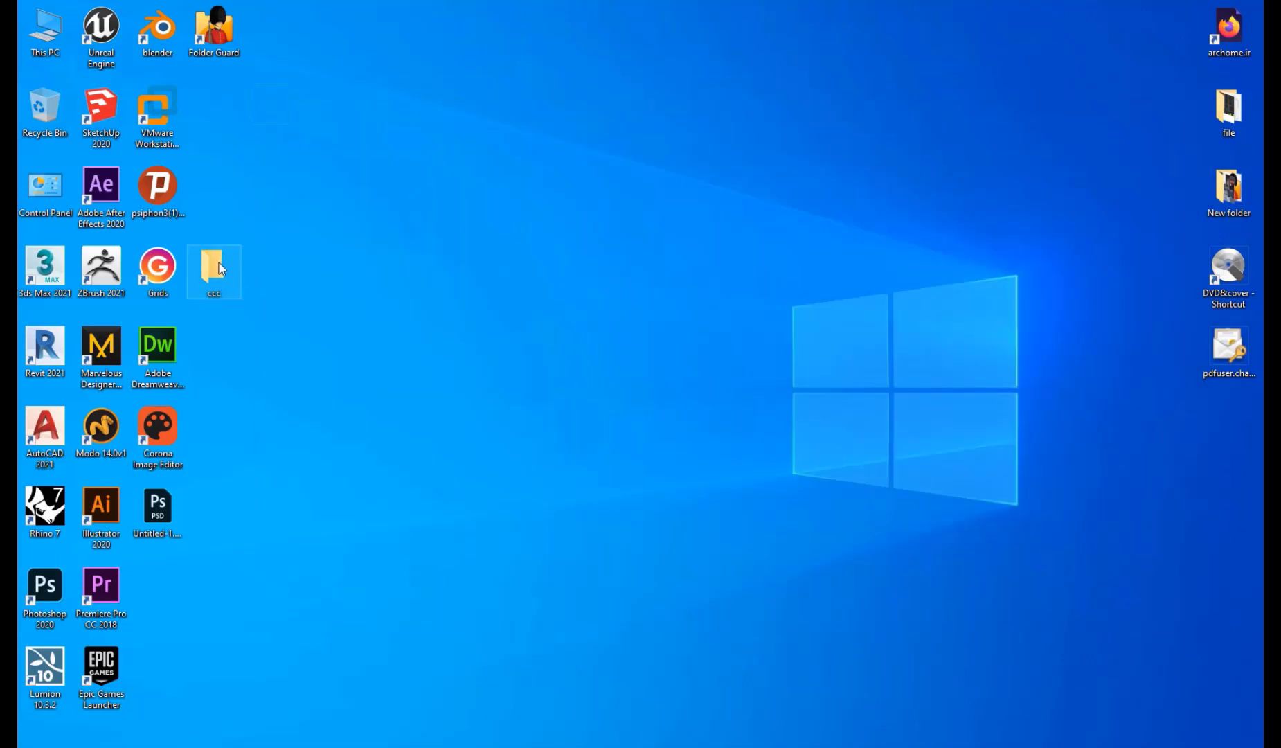
Move ccc to the desktop centre, open it, and unlock it with the password.
{"action": "left_click_drag", "start_coordinate": [219, 267], "coordinate": [532, 190]}
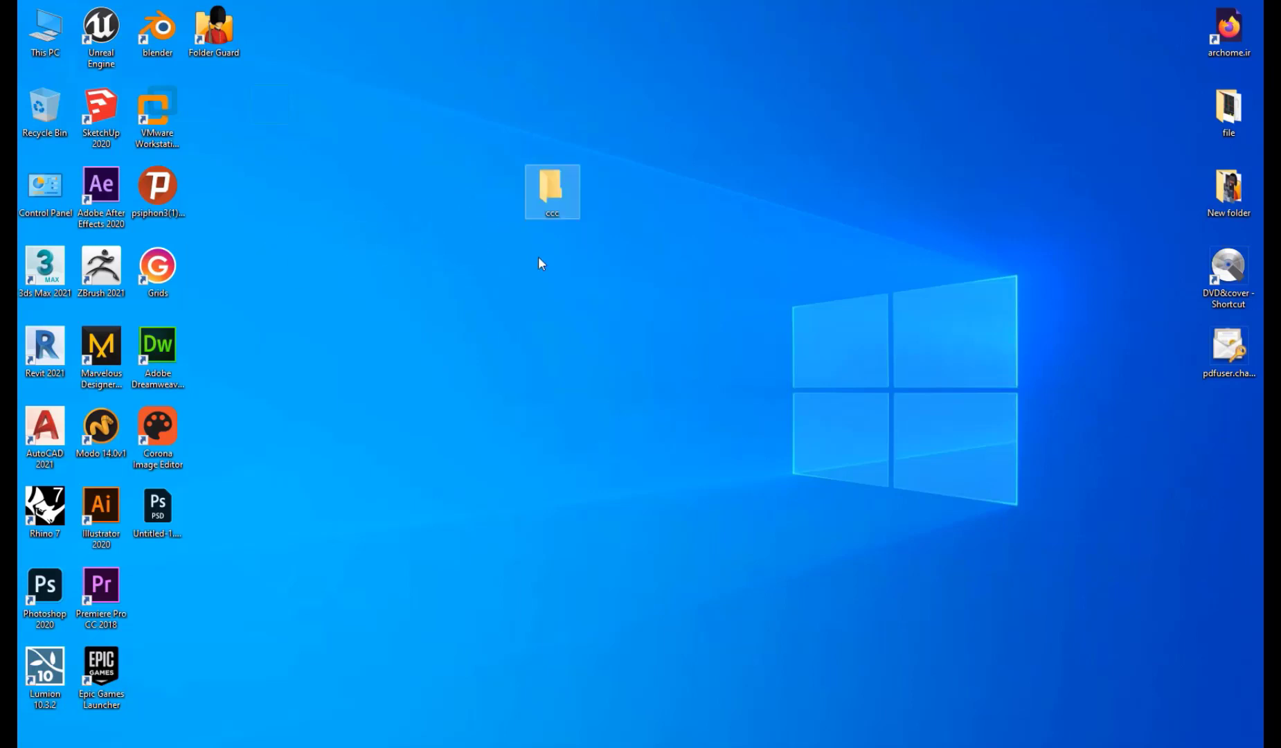
{"action": "double_click", "coordinate": [555, 183]}
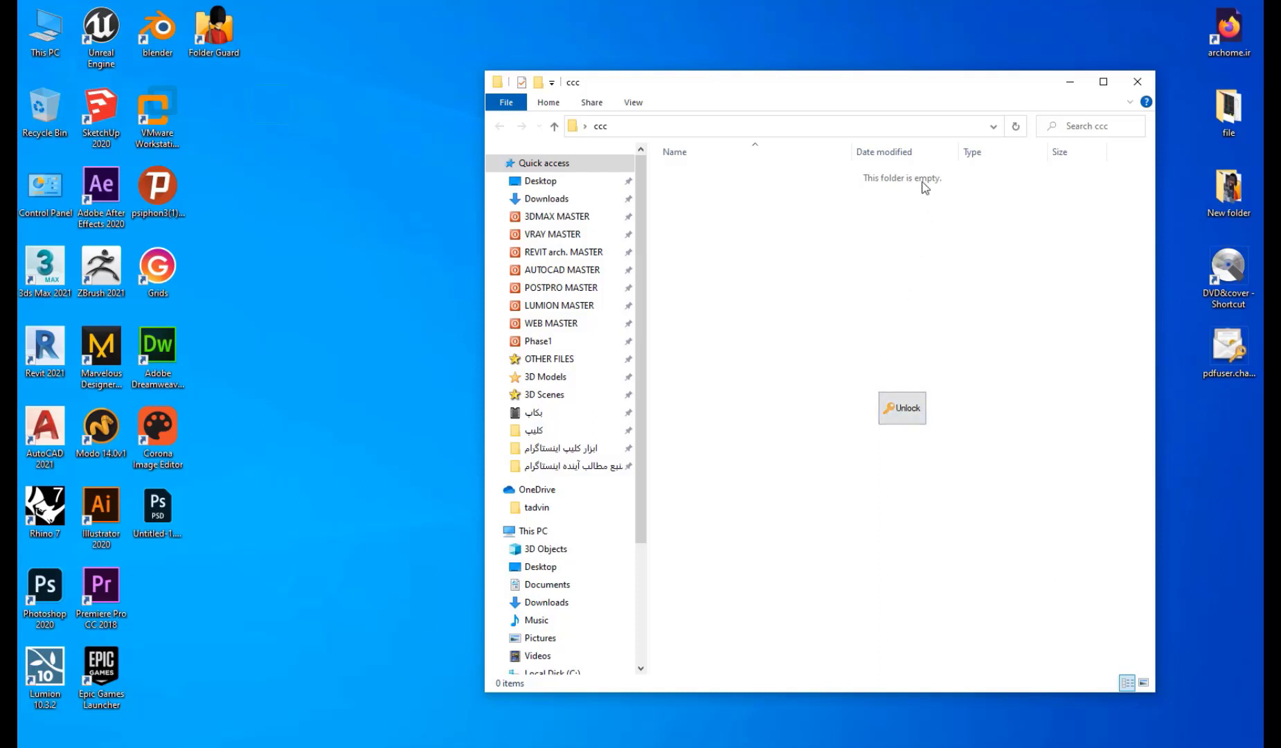
{"action": "left_click", "coordinate": [896, 415]}
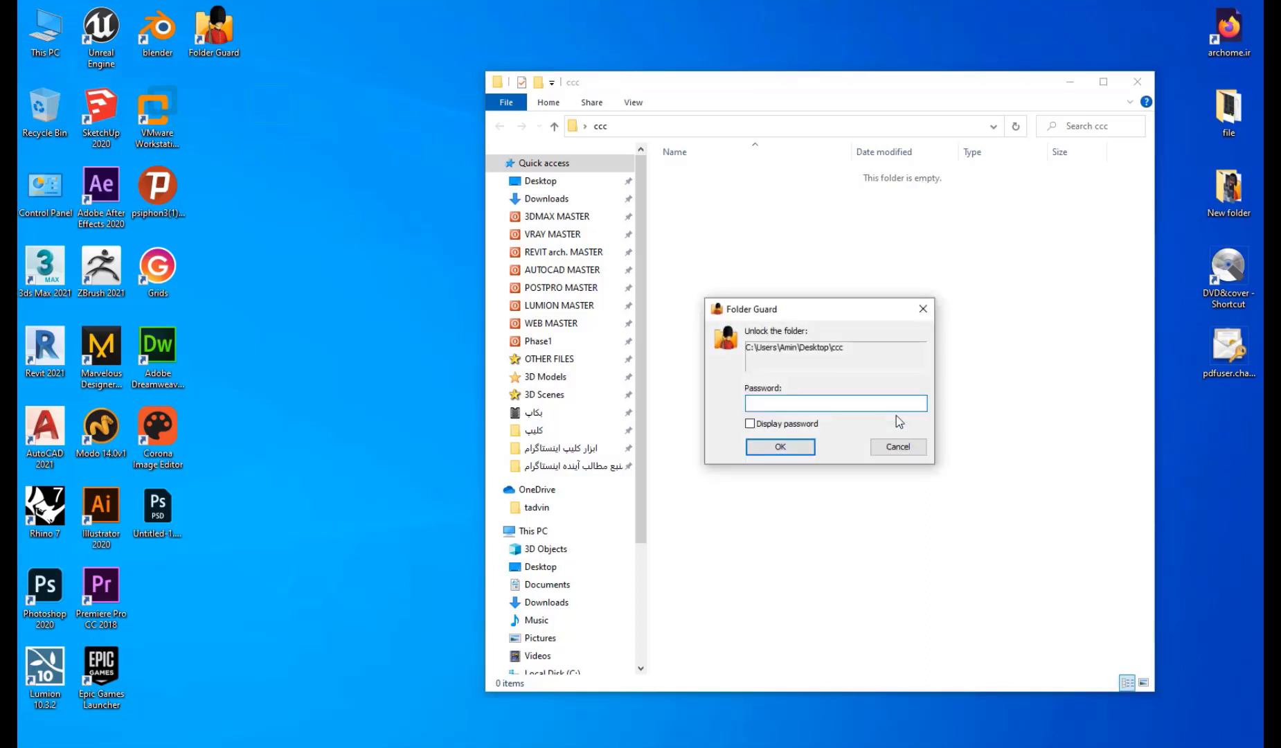
{"action": "type", "text": "123"}
{"action": "key", "text": "Return"}
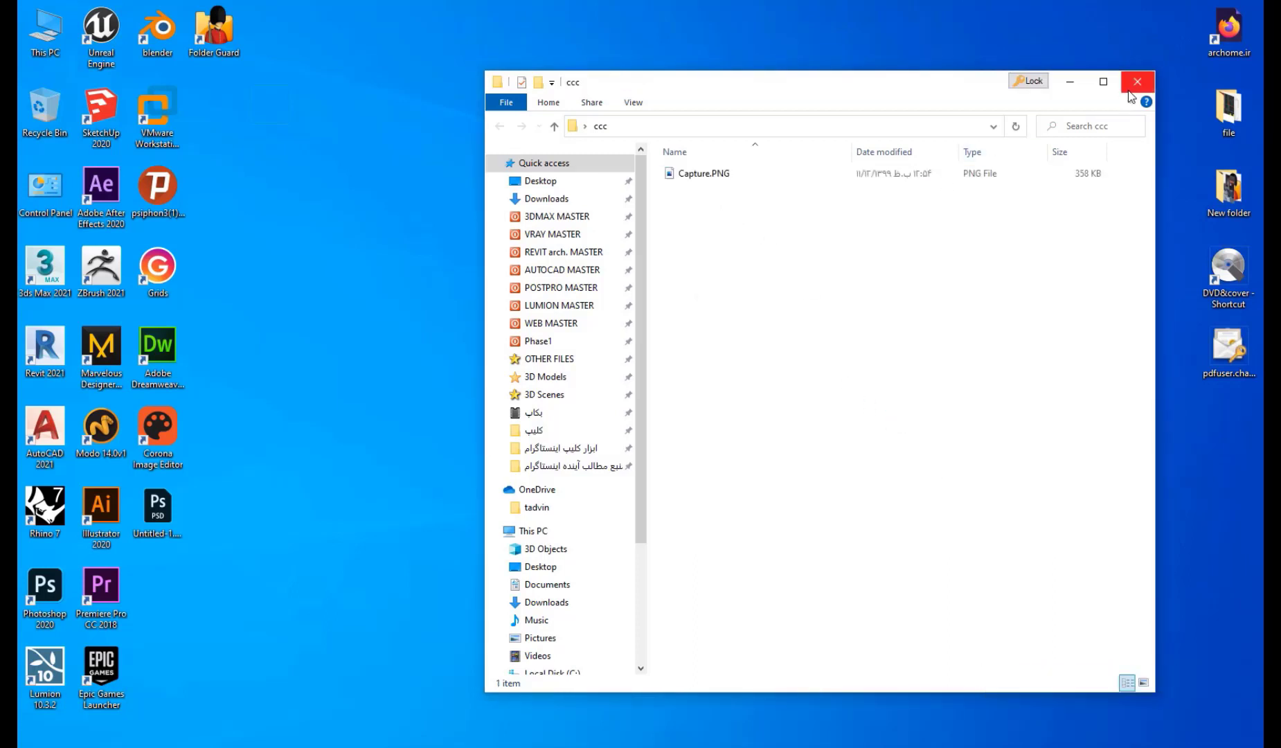
Lock the ccc folder again and dismiss the following unlock password prompt.
{"action": "left_click", "coordinate": [1037, 86]}
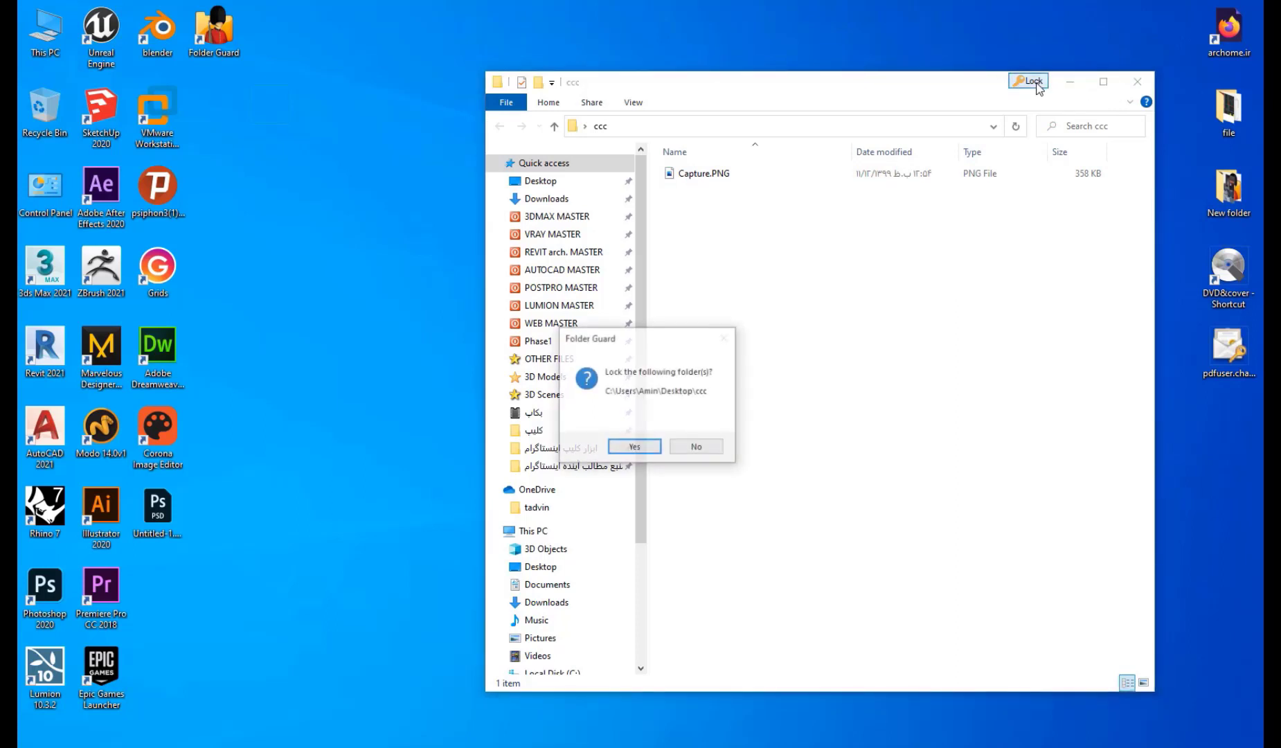
{"action": "left_click", "coordinate": [661, 451]}
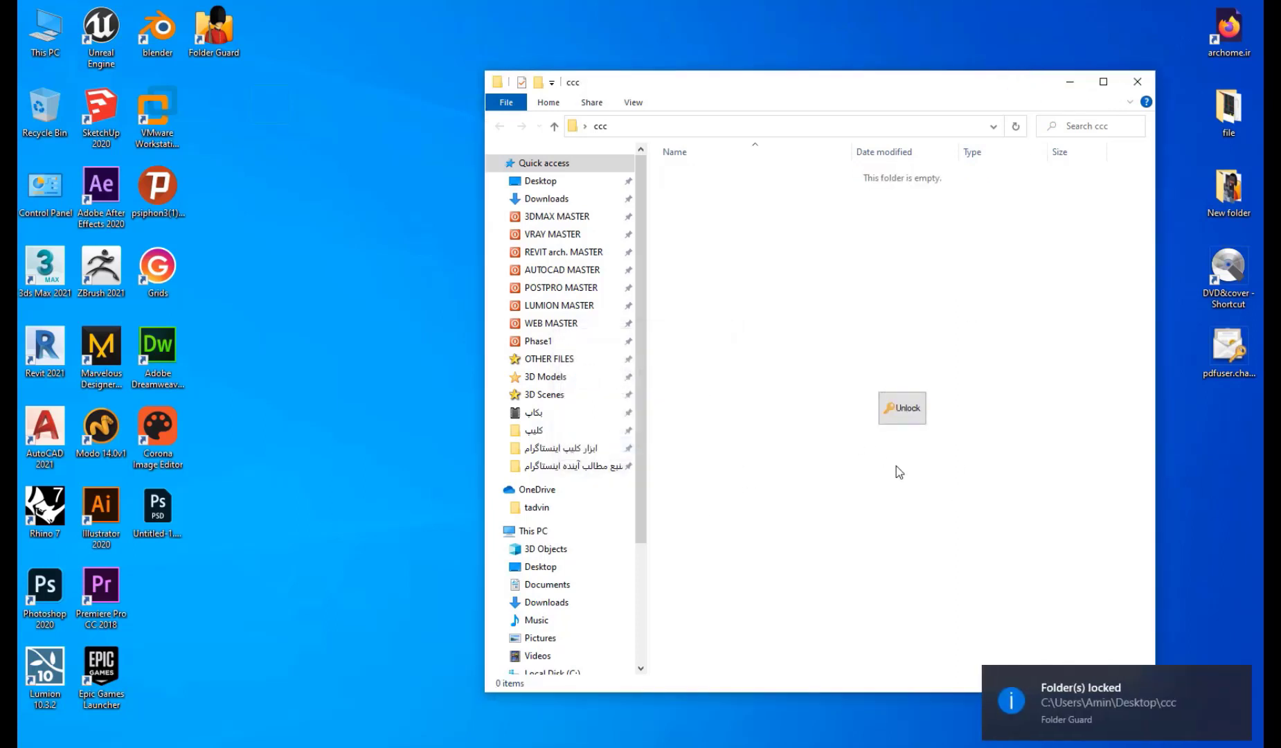
{"action": "left_click", "coordinate": [902, 407]}
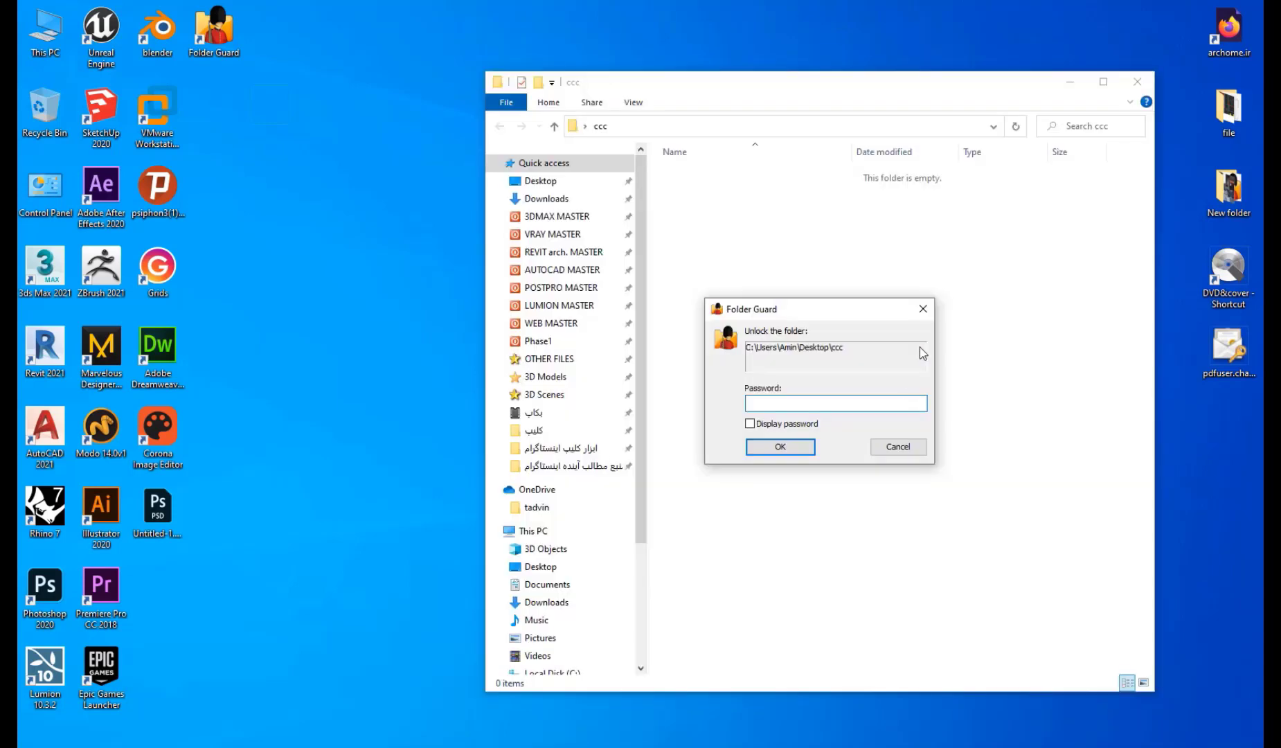
{"action": "left_click", "coordinate": [923, 310]}
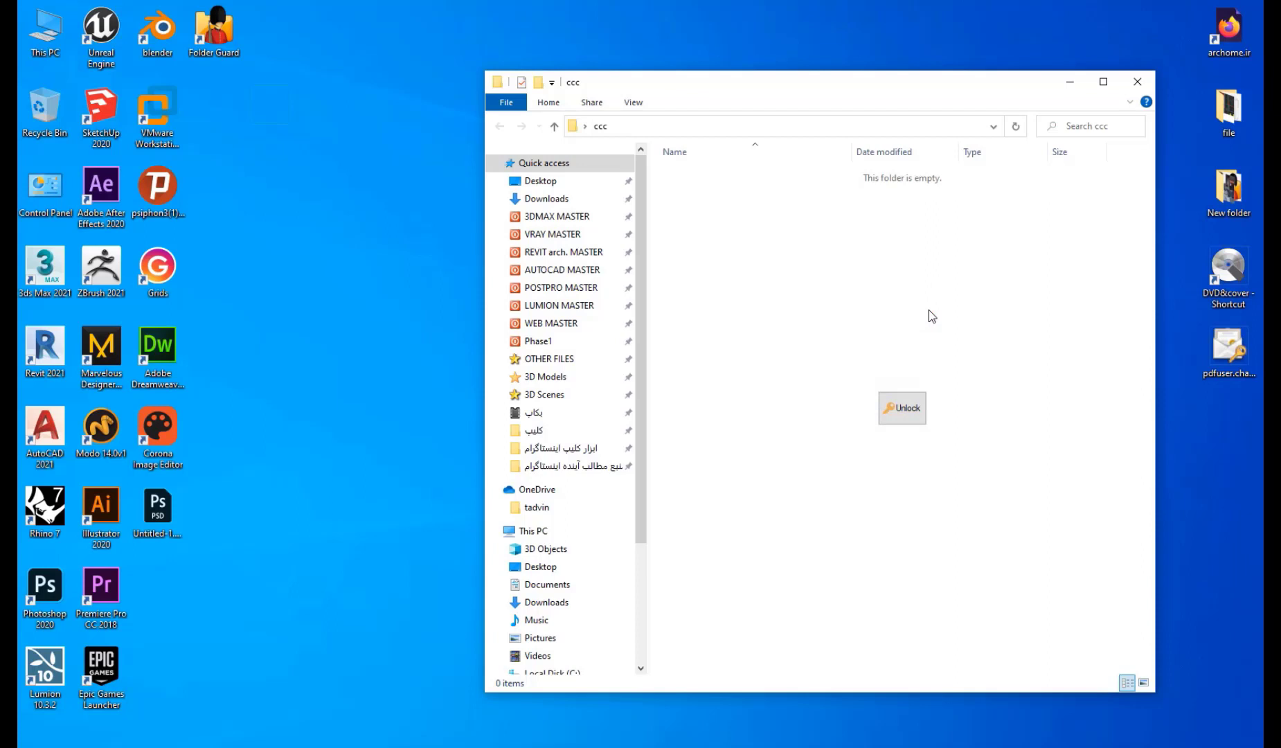